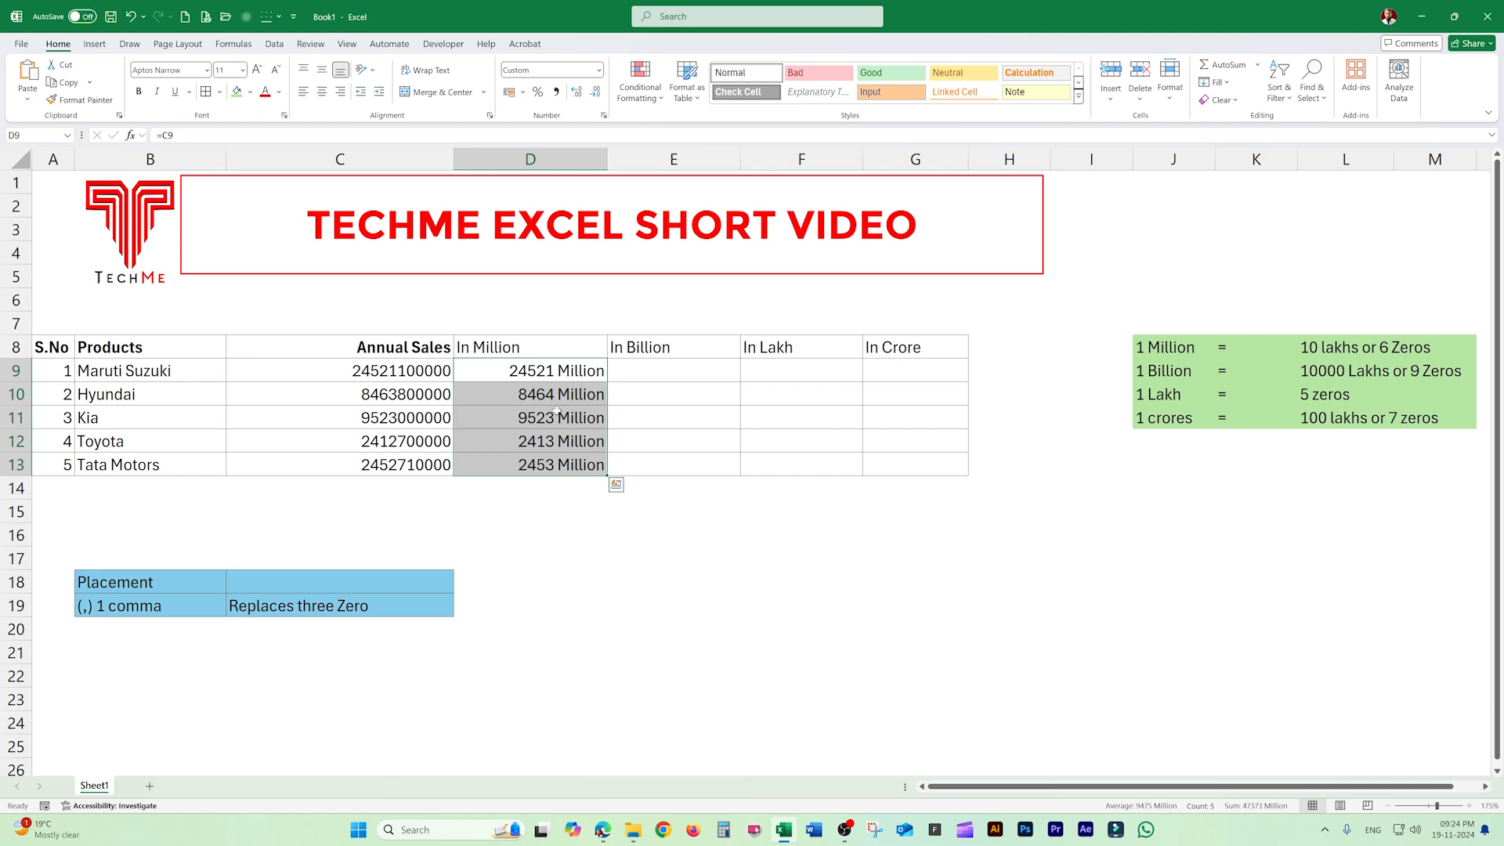
- Change the custom number format of the In Million values to 0.00,, "Million" so they show two decimals
key(ctrl+1)
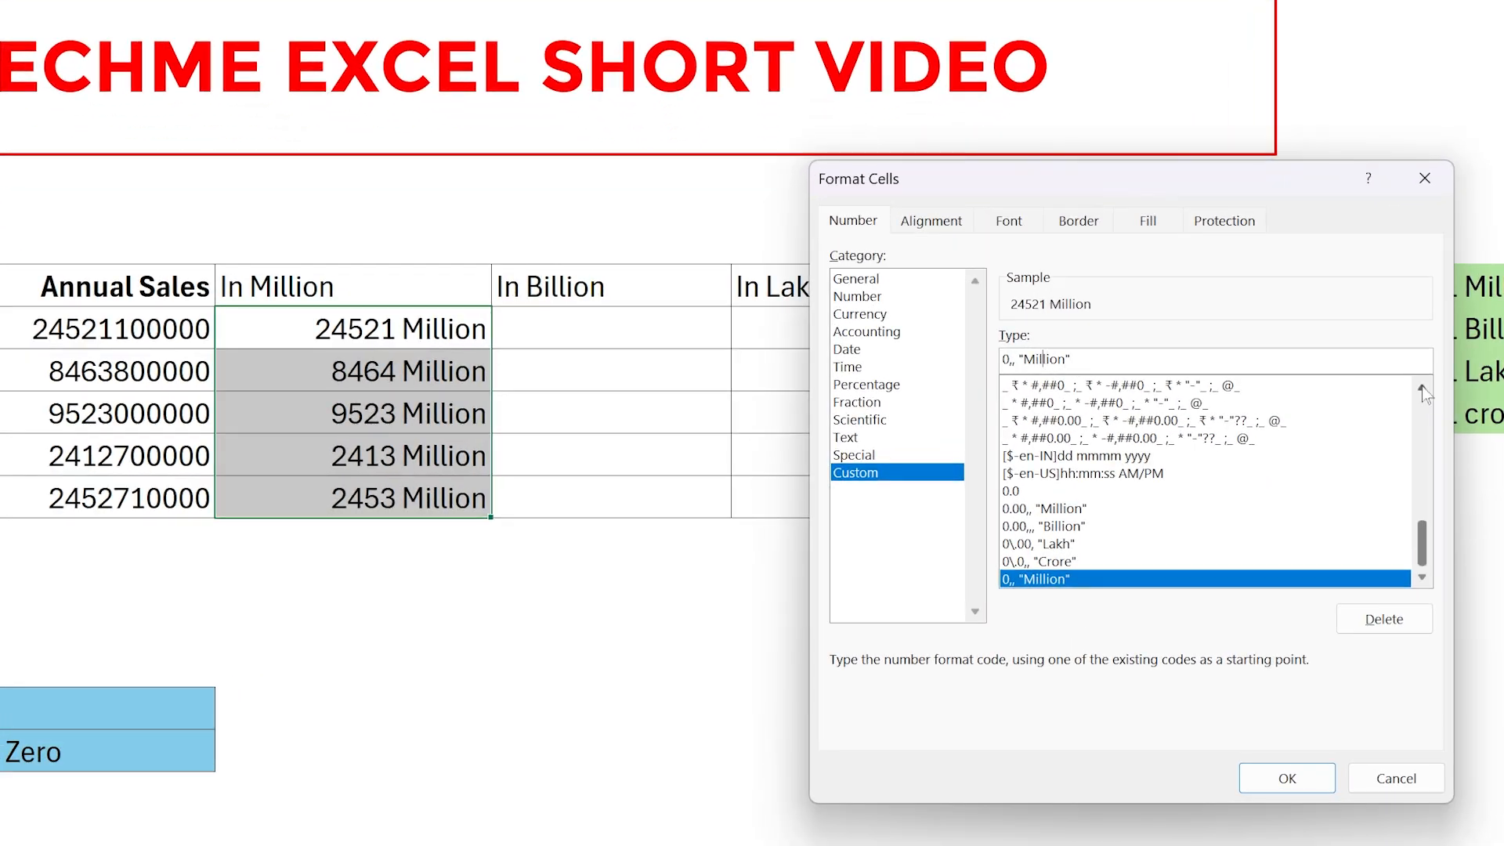
key(Left)
key(Left)
key(Left)
key(Left)
key(Left)
key(Left)
key(Left)
text(.00)
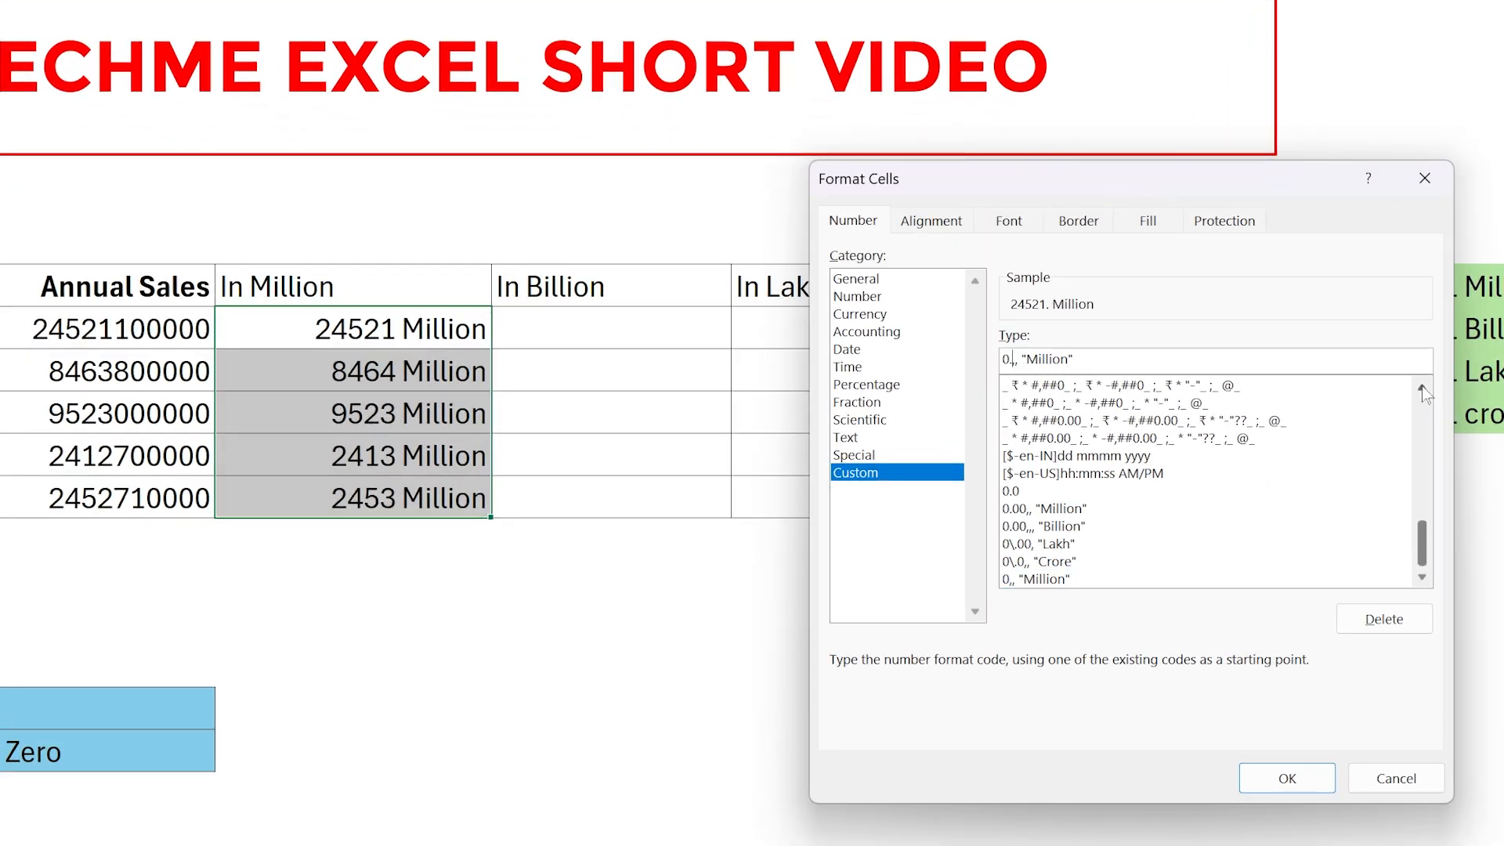
click(1287, 778)
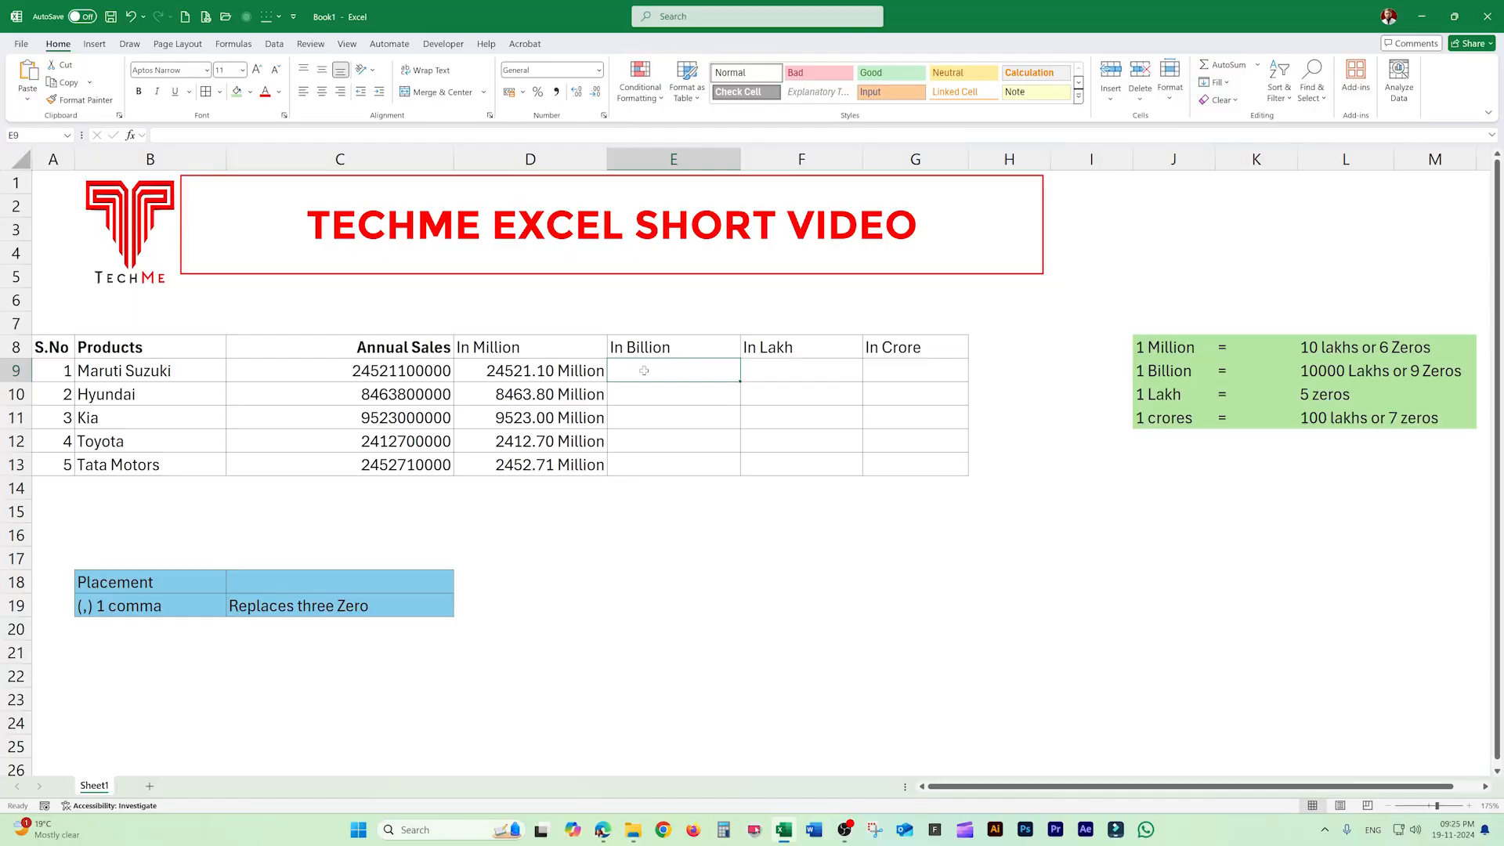
- Enter =C9 in the first In Billion cell, E9, and fill the formula down to E13
text(=)
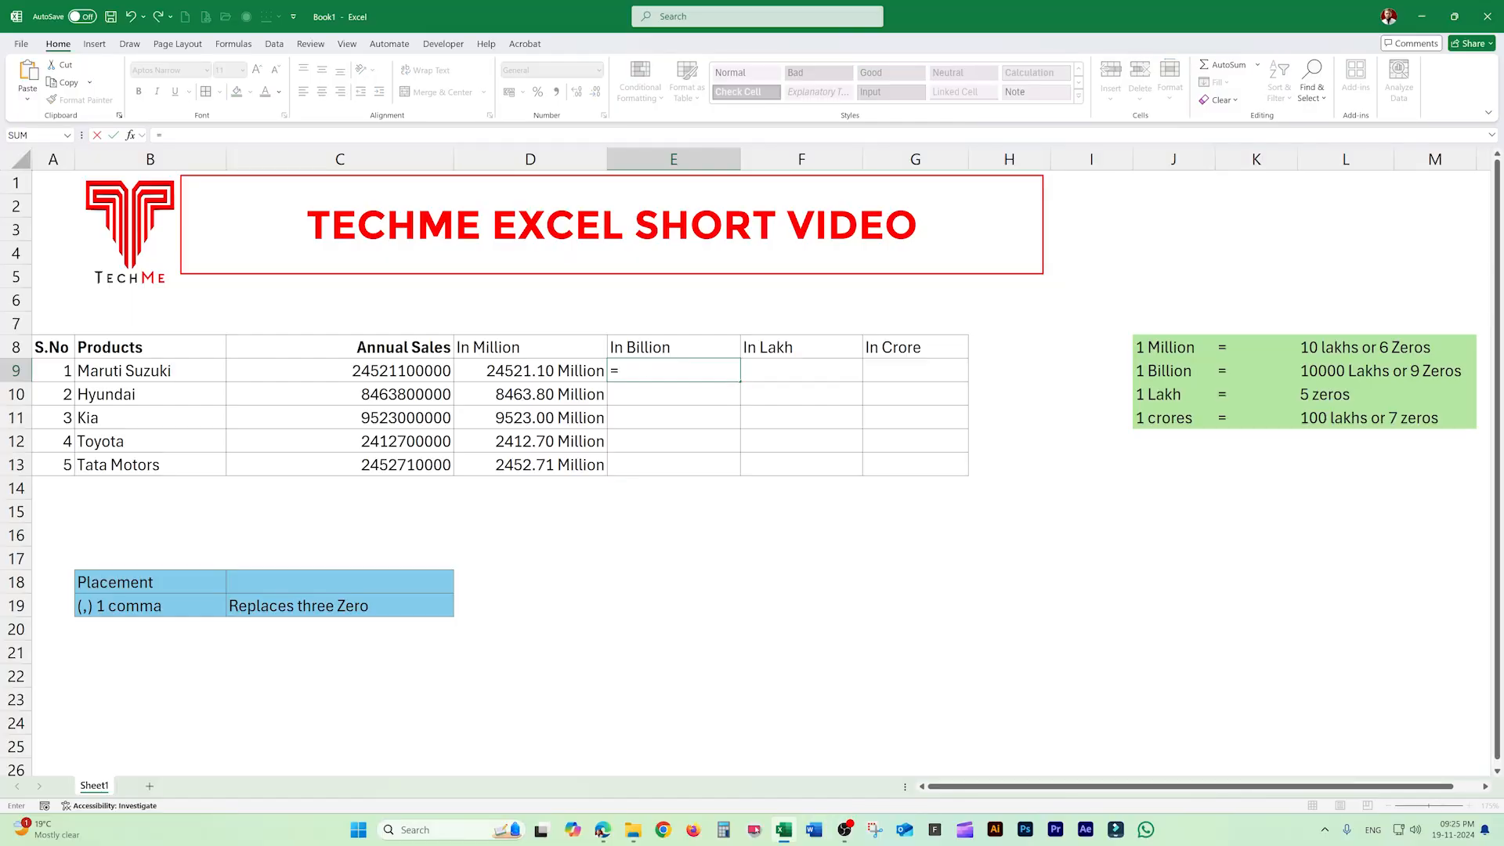
click(433, 369)
key(Return)
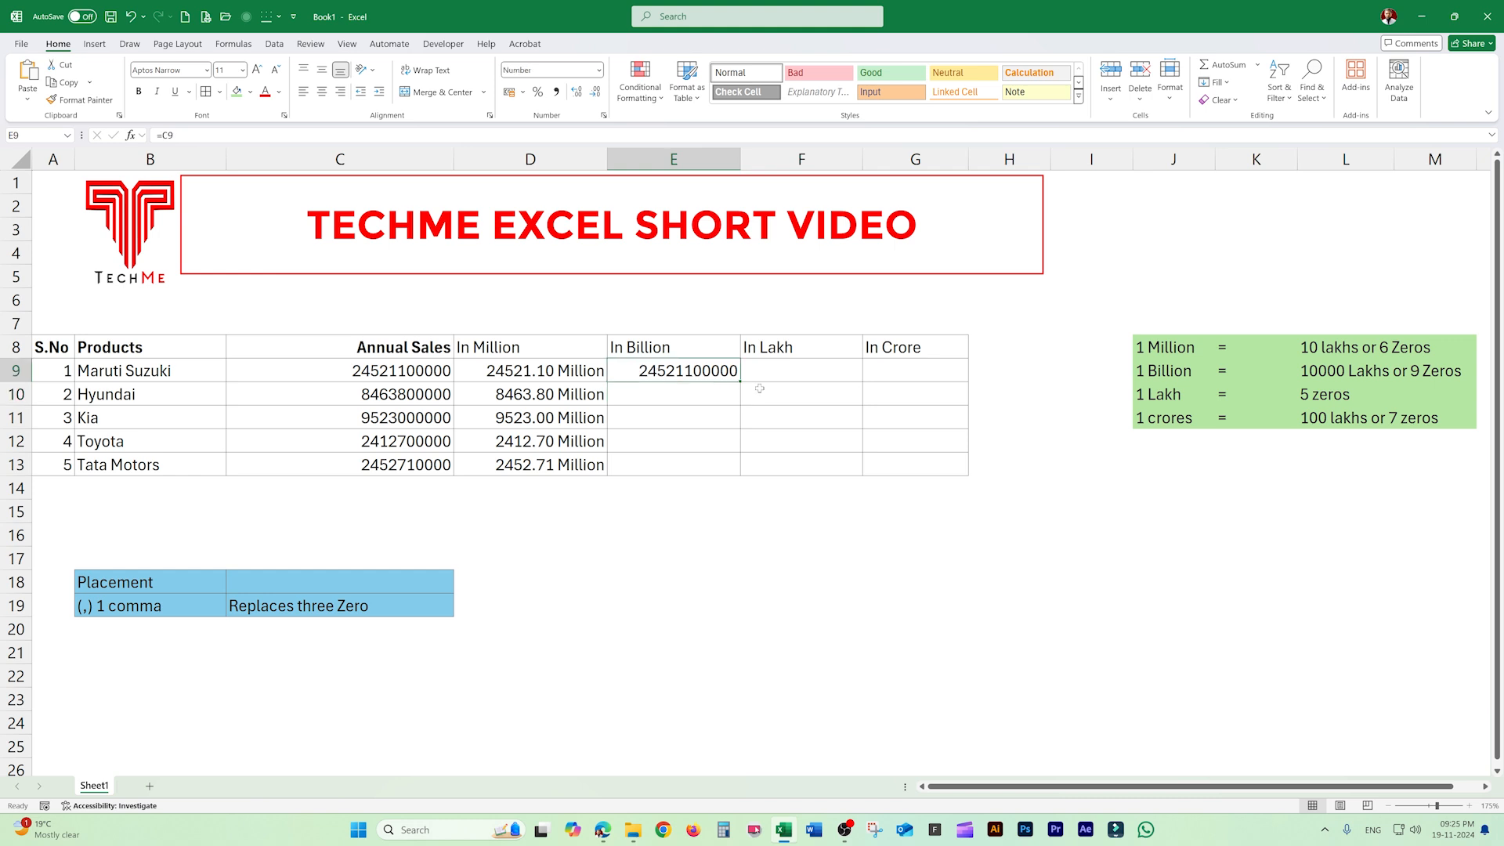
double_click(741, 383)
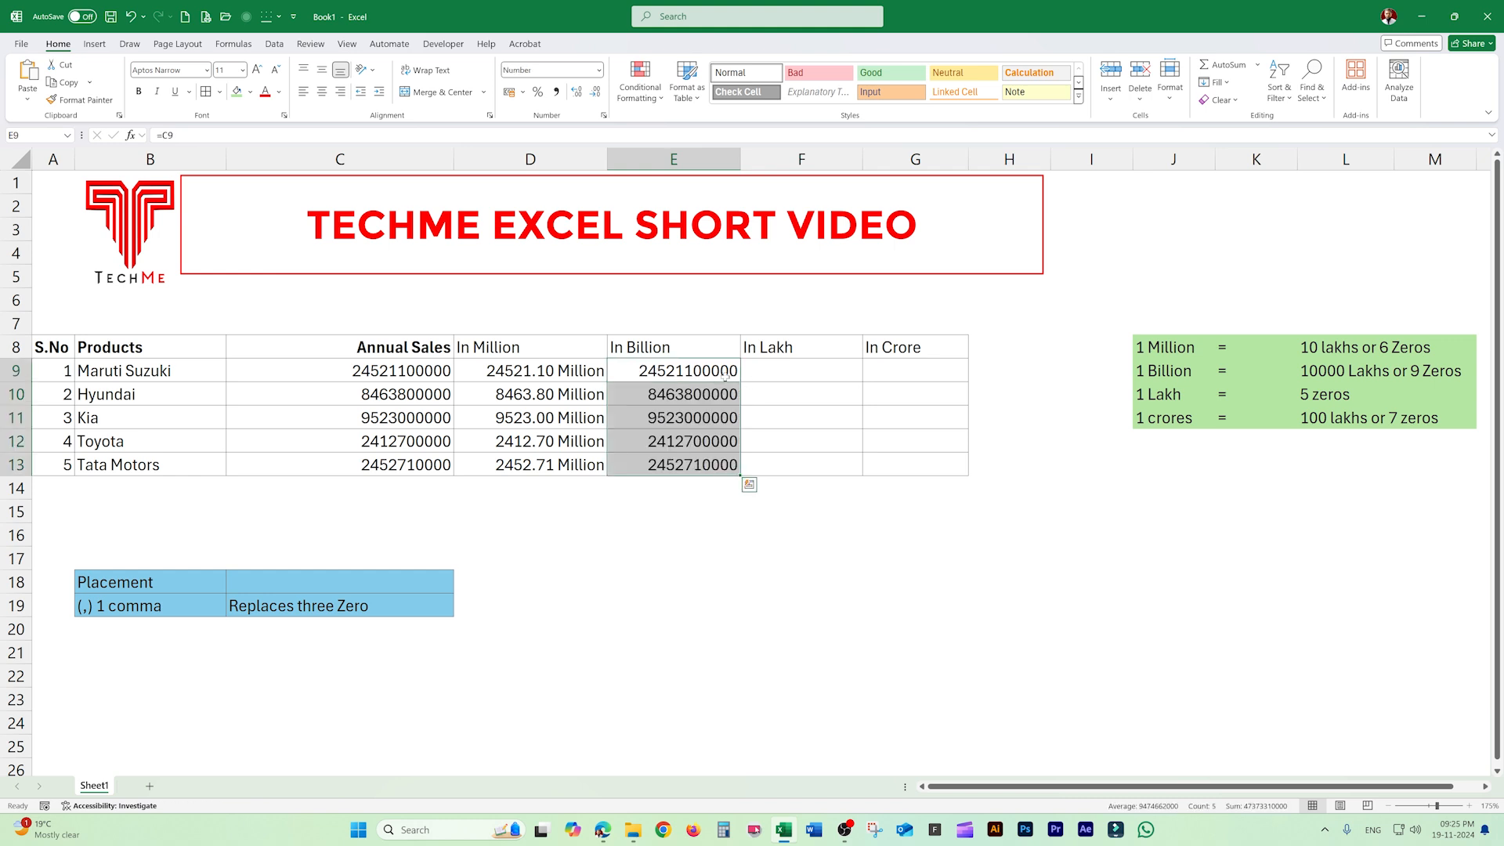
- Apply the custom number format 0.00,,, "Billion" to cells E9:E13
key(ctrl+1)
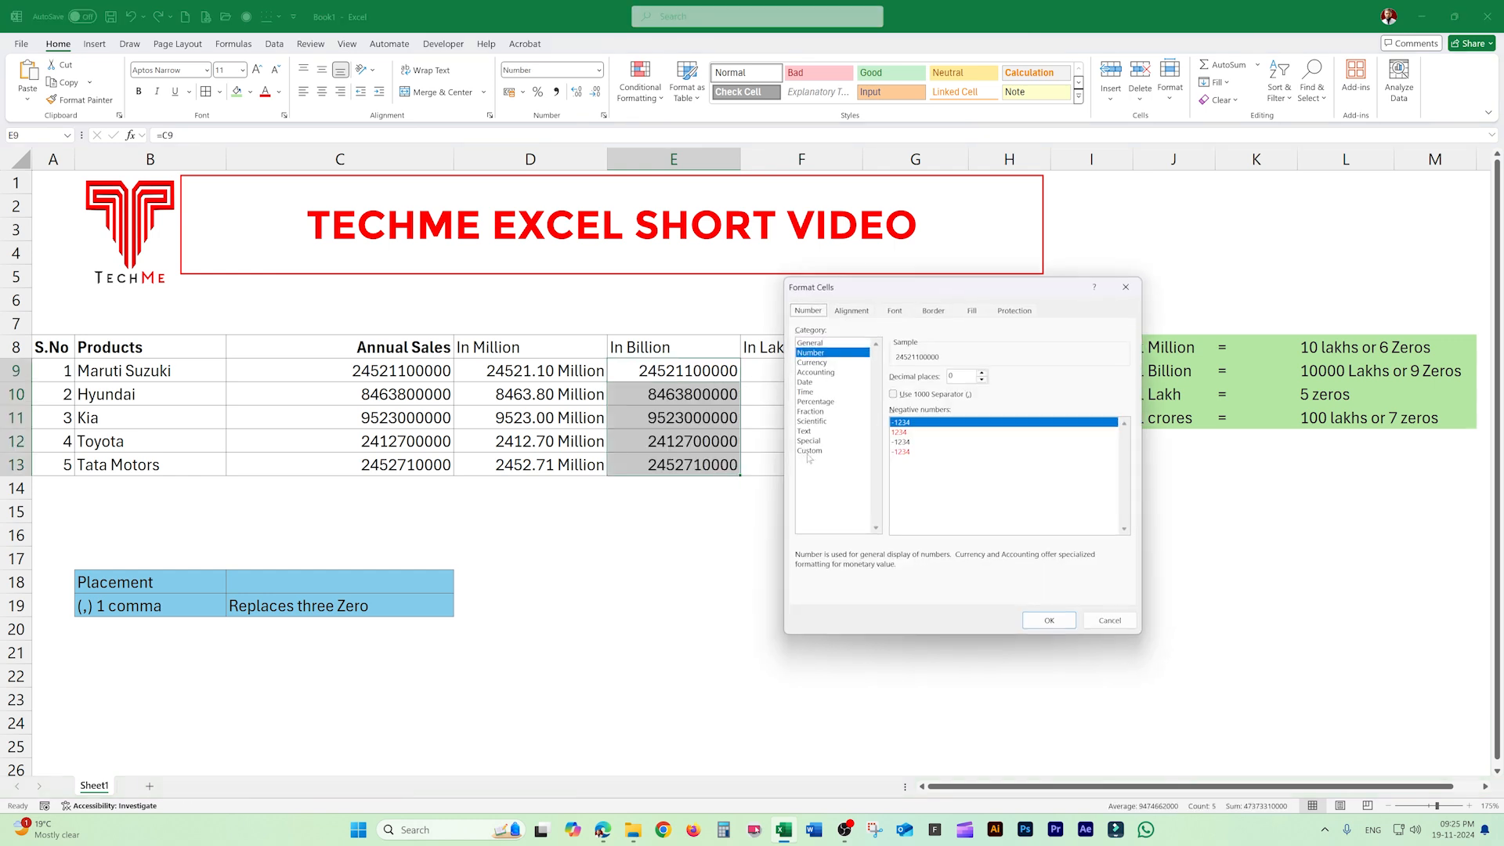
click(810, 452)
drag(901, 287, 940, 218)
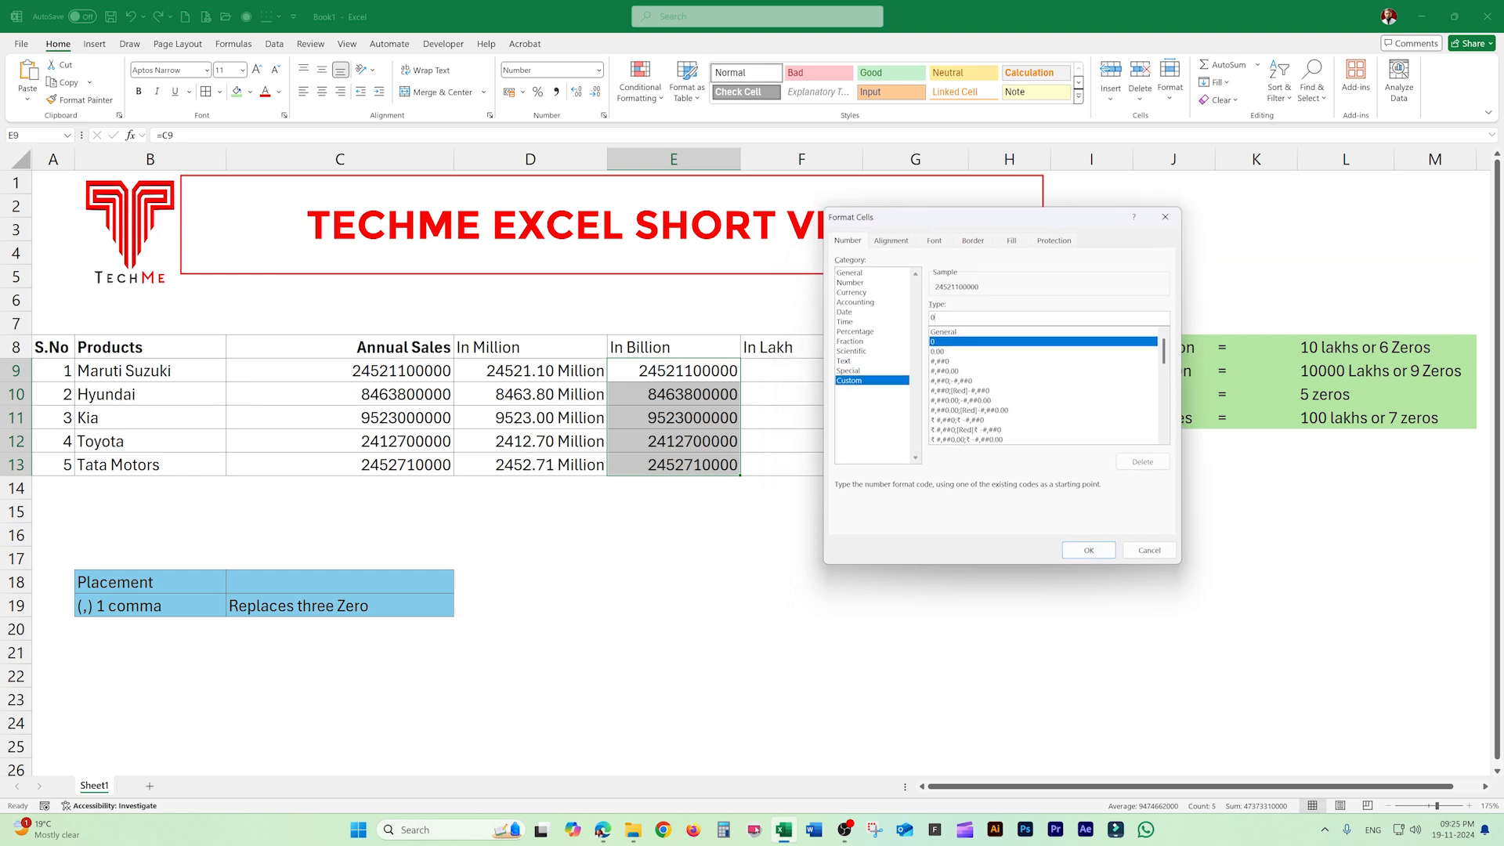
text(.0)
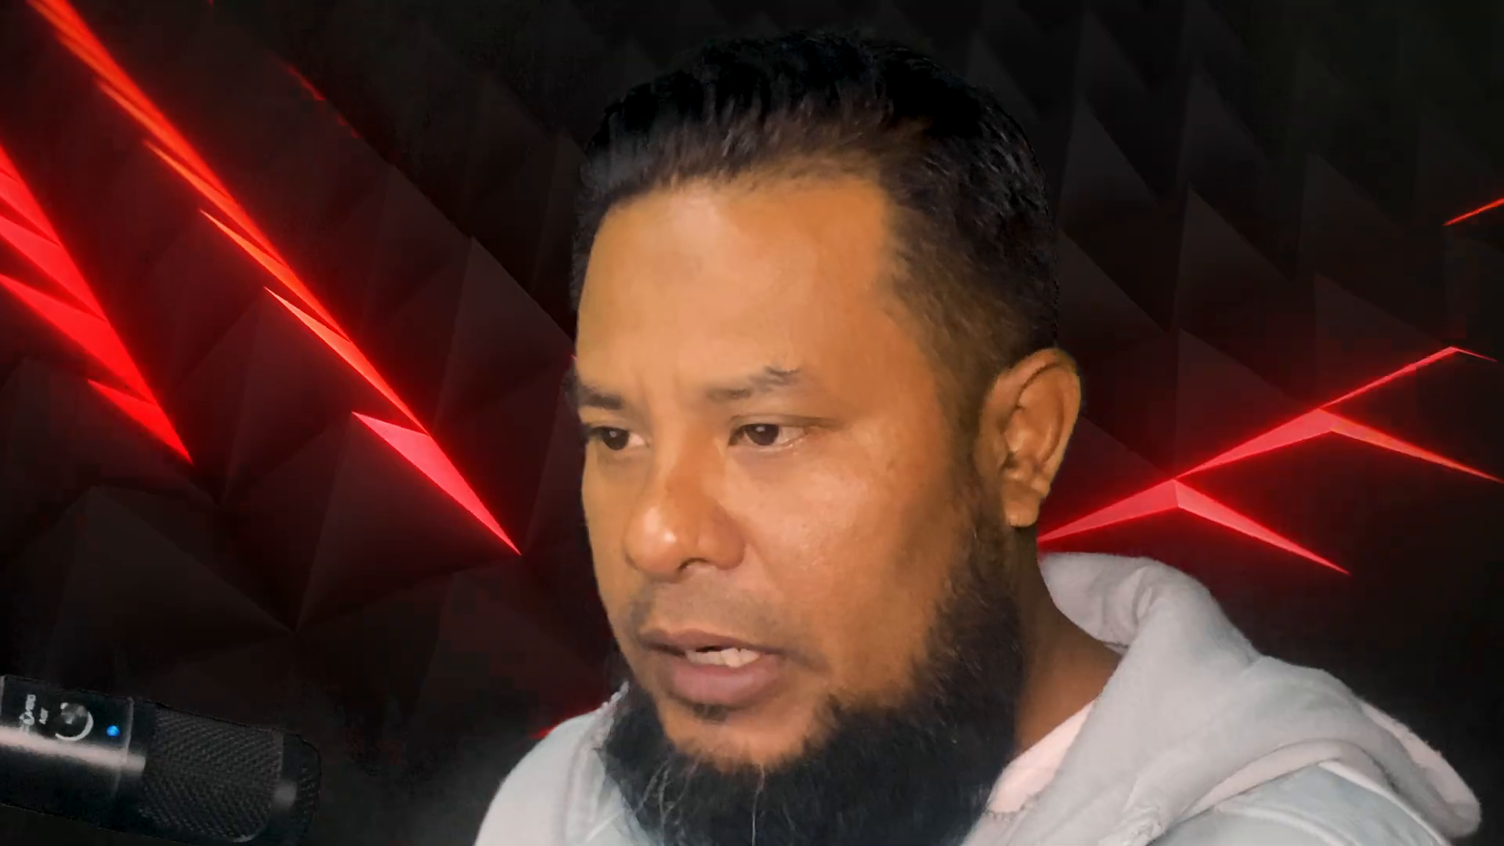
text(0)
text(,)
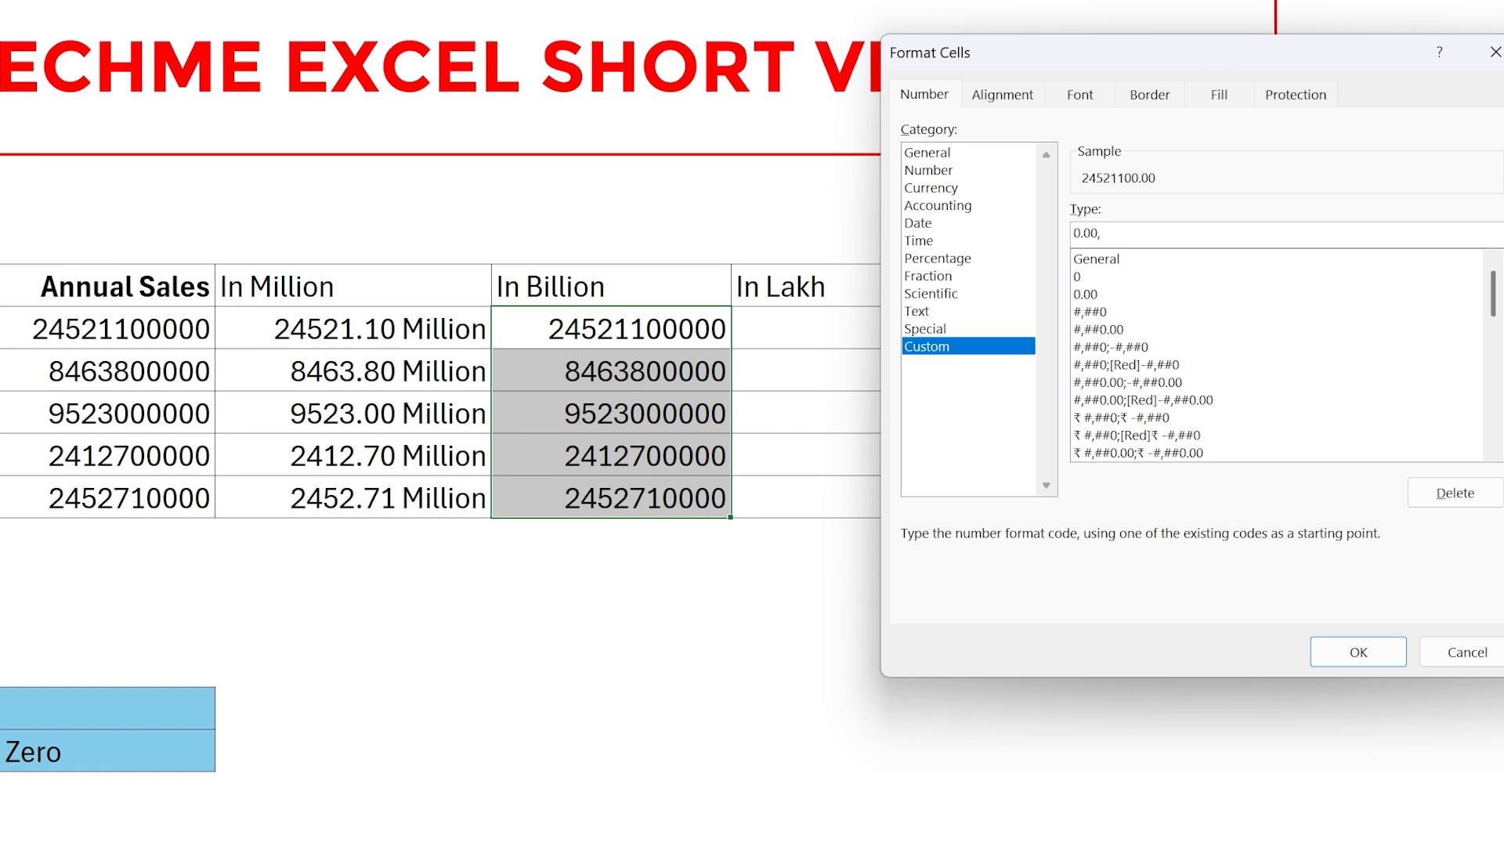
text(,)
key(BackSpace)
key(BackSpace)
text(,,,)
text(Billion")
key(Return)
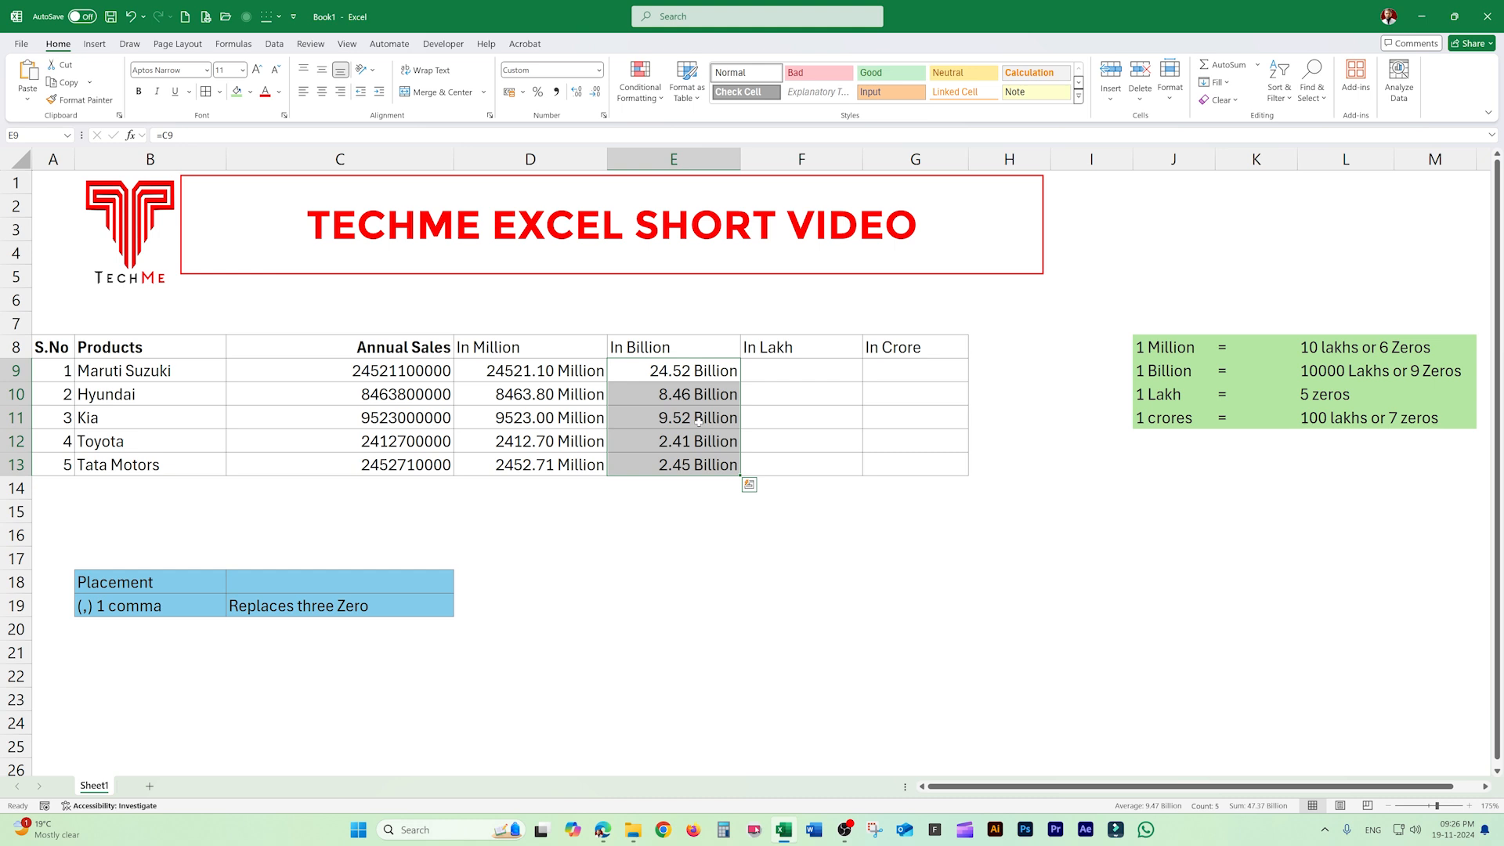
- Enter =C9 in the first In Lakh cell, F9, and fill the formula down to F13
click(772, 368)
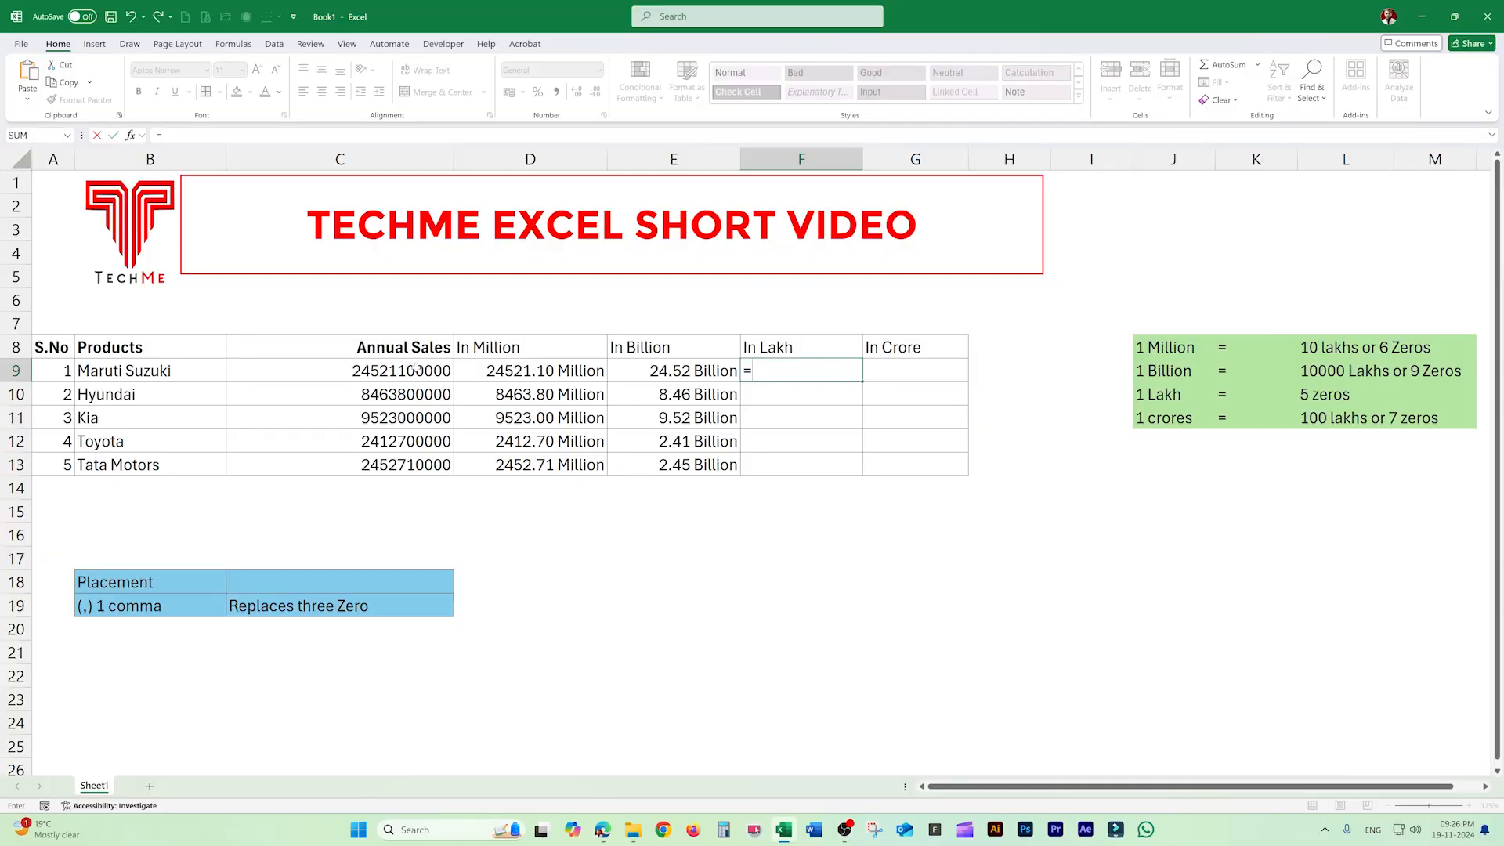
click(415, 368)
key(Return)
click(858, 374)
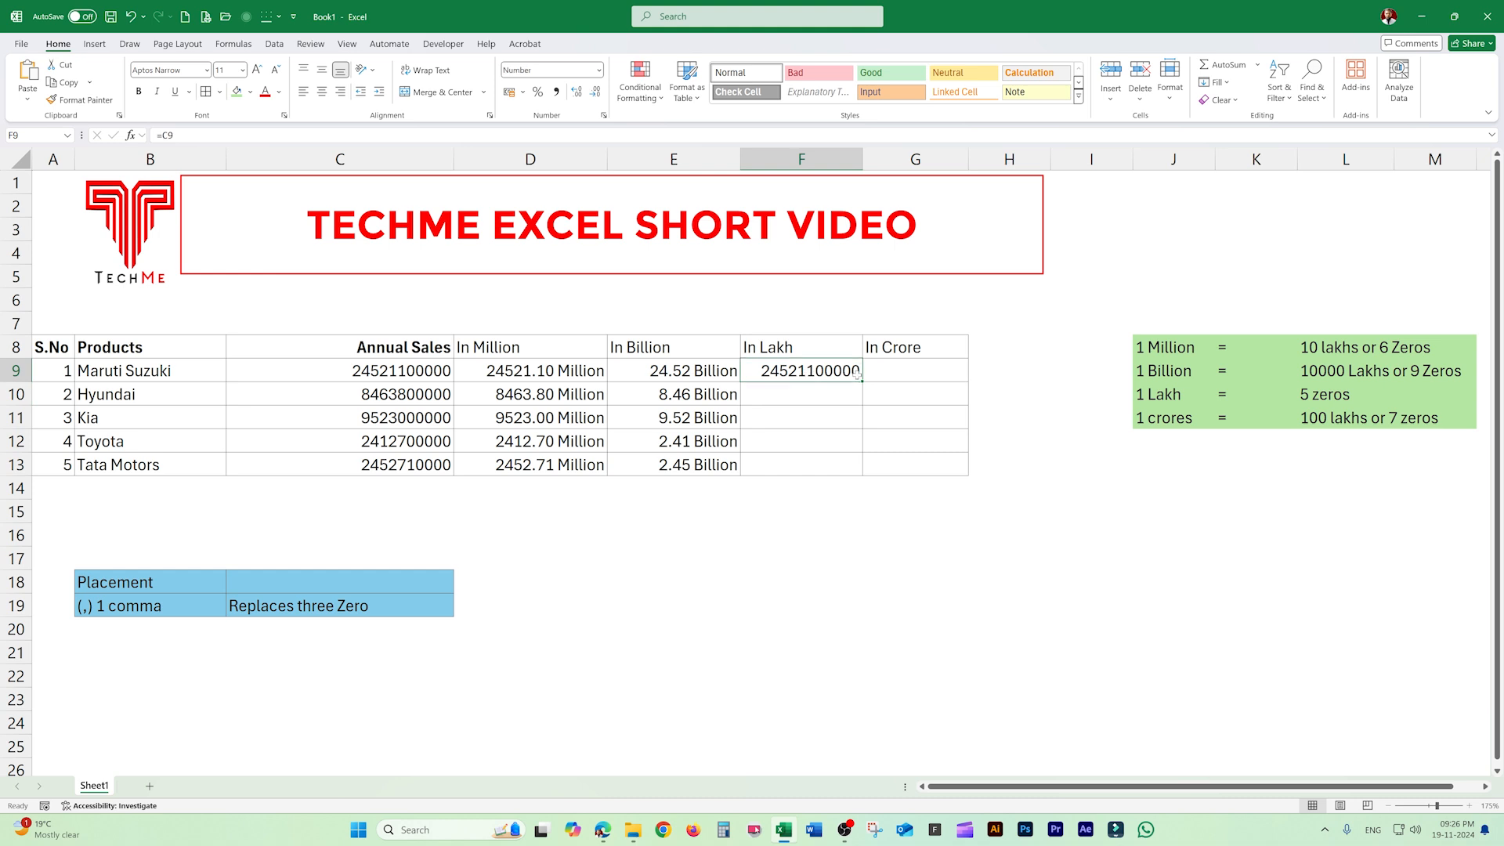
drag(858, 374, 862, 467)
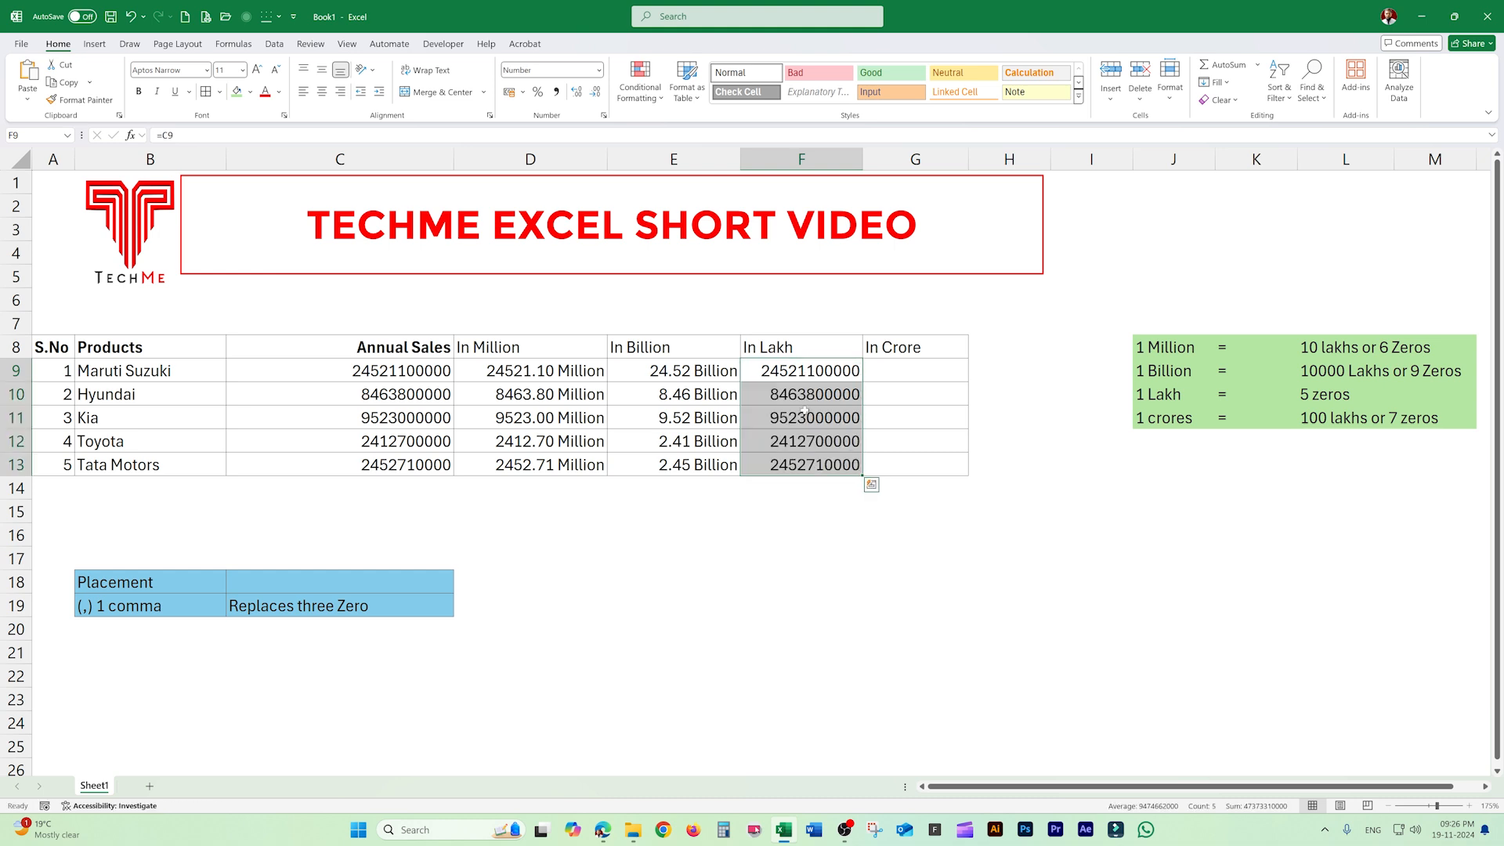
- Apply the custom number format 0\.00, "Lakh" to cells F9:F13
key(ctrl+1)
click(855, 381)
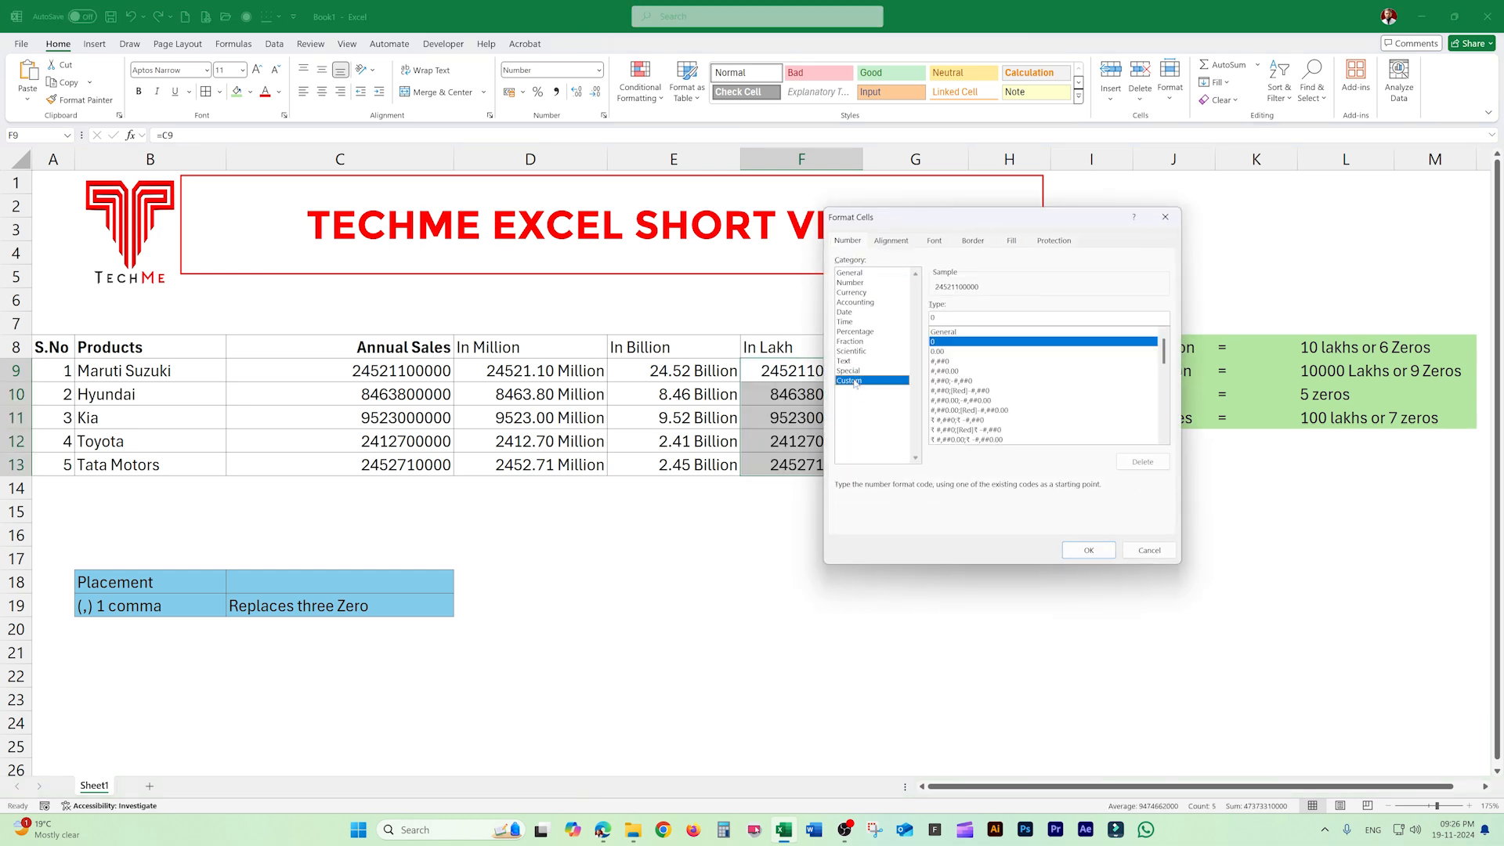
drag(921, 224, 415, 212)
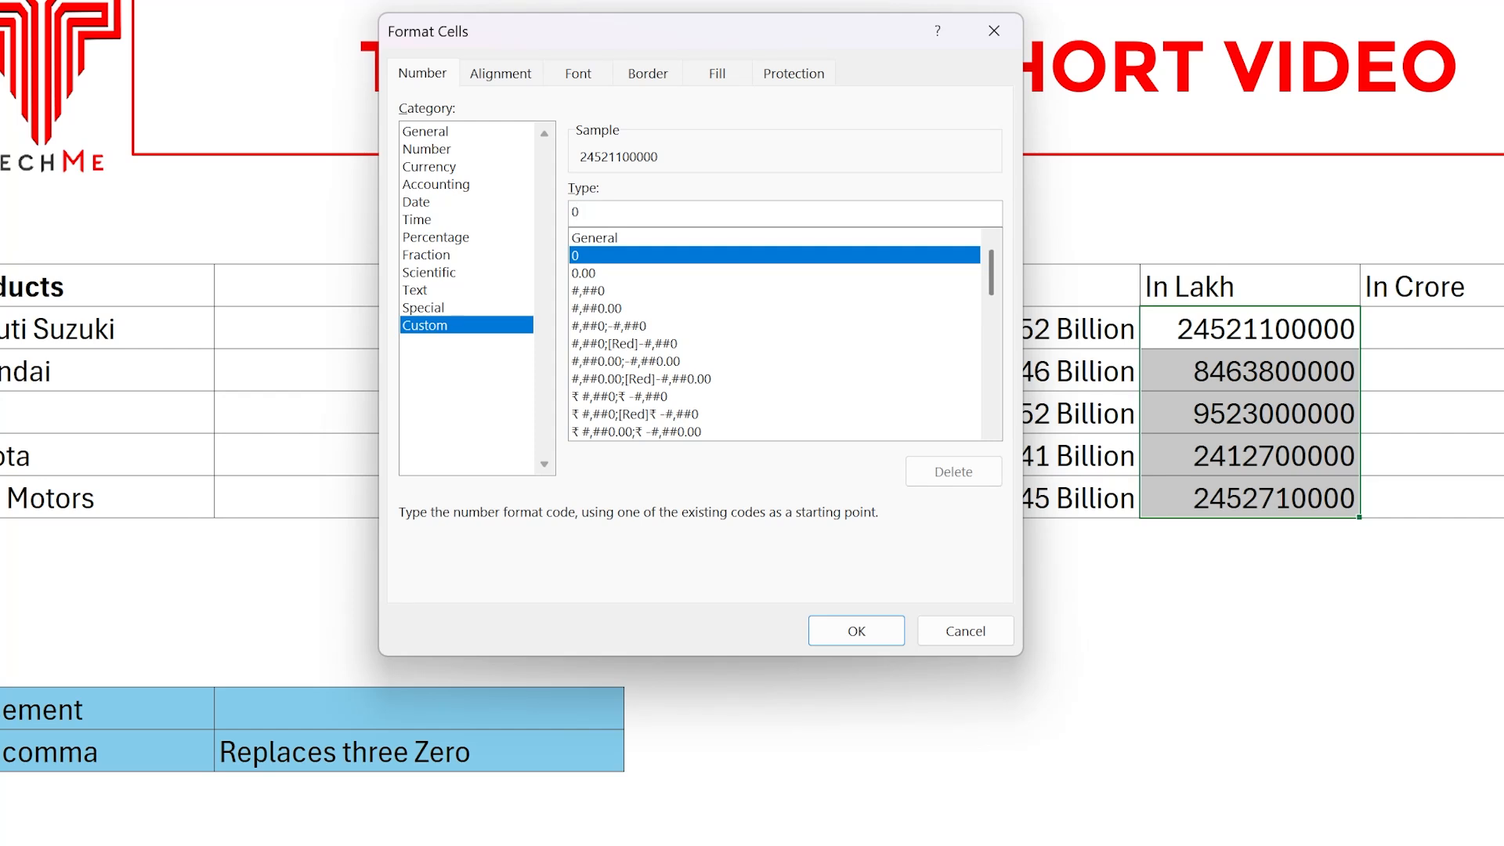
key(BackSpace)
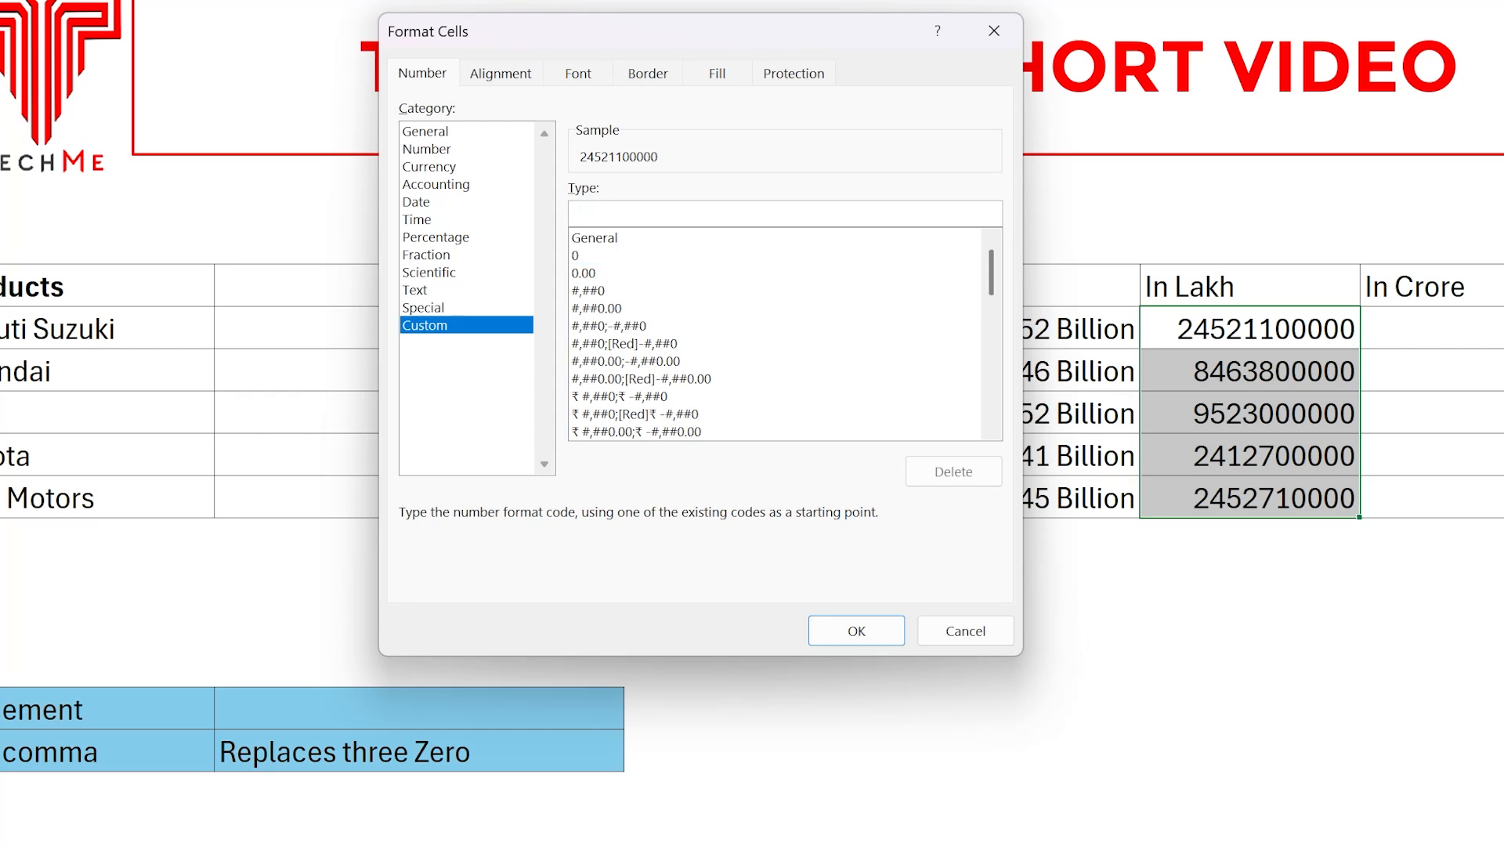
text(0)
text(\)
text(.)
text(00)
text(,)
text( "Lka)
key(BackSpace)
key(BackSpace)
key(BackSpace)
text(Lakh")
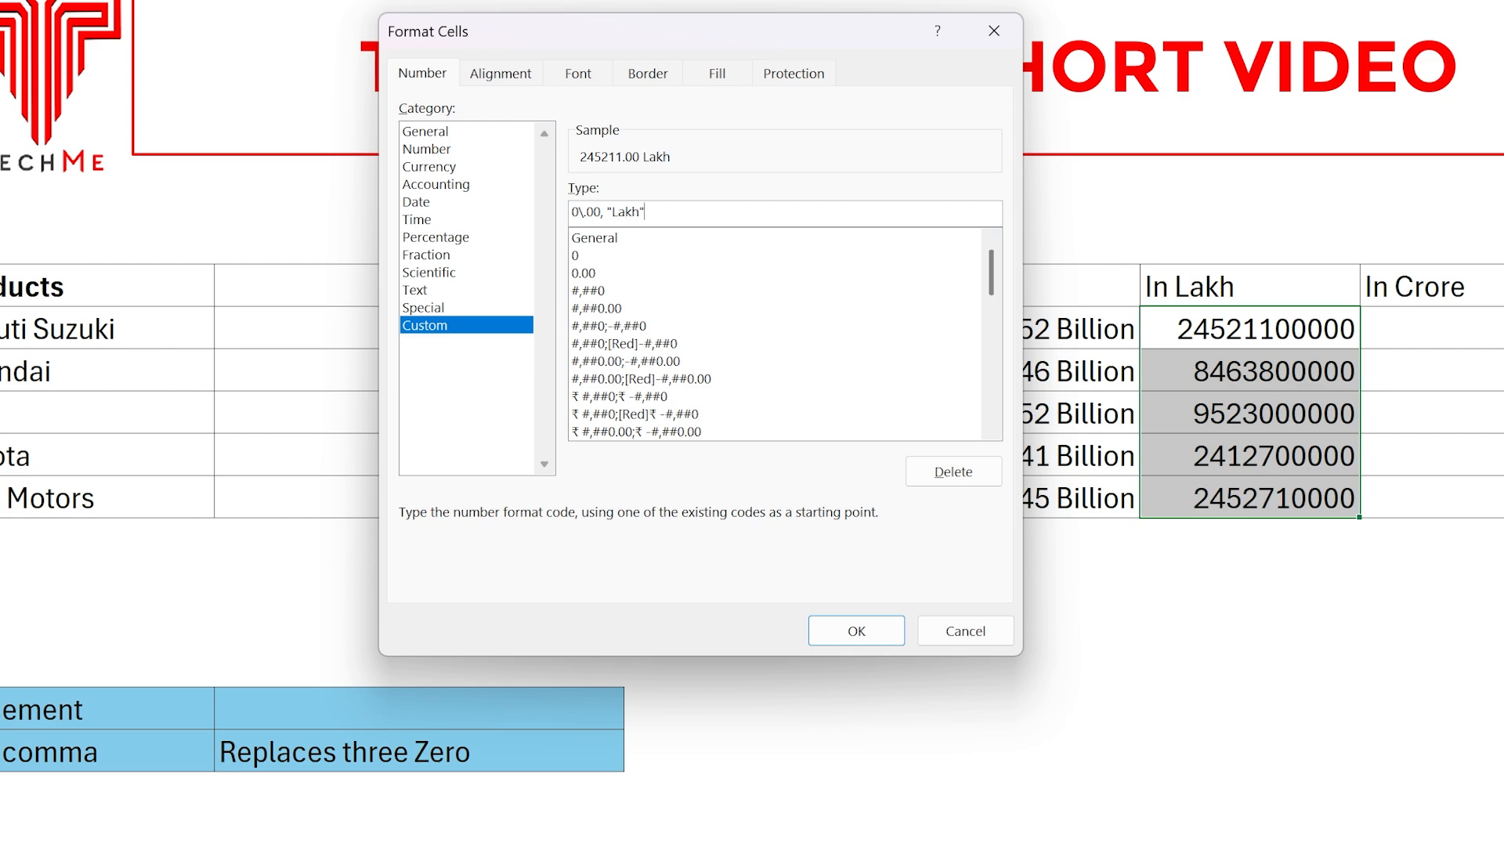
key(Return)
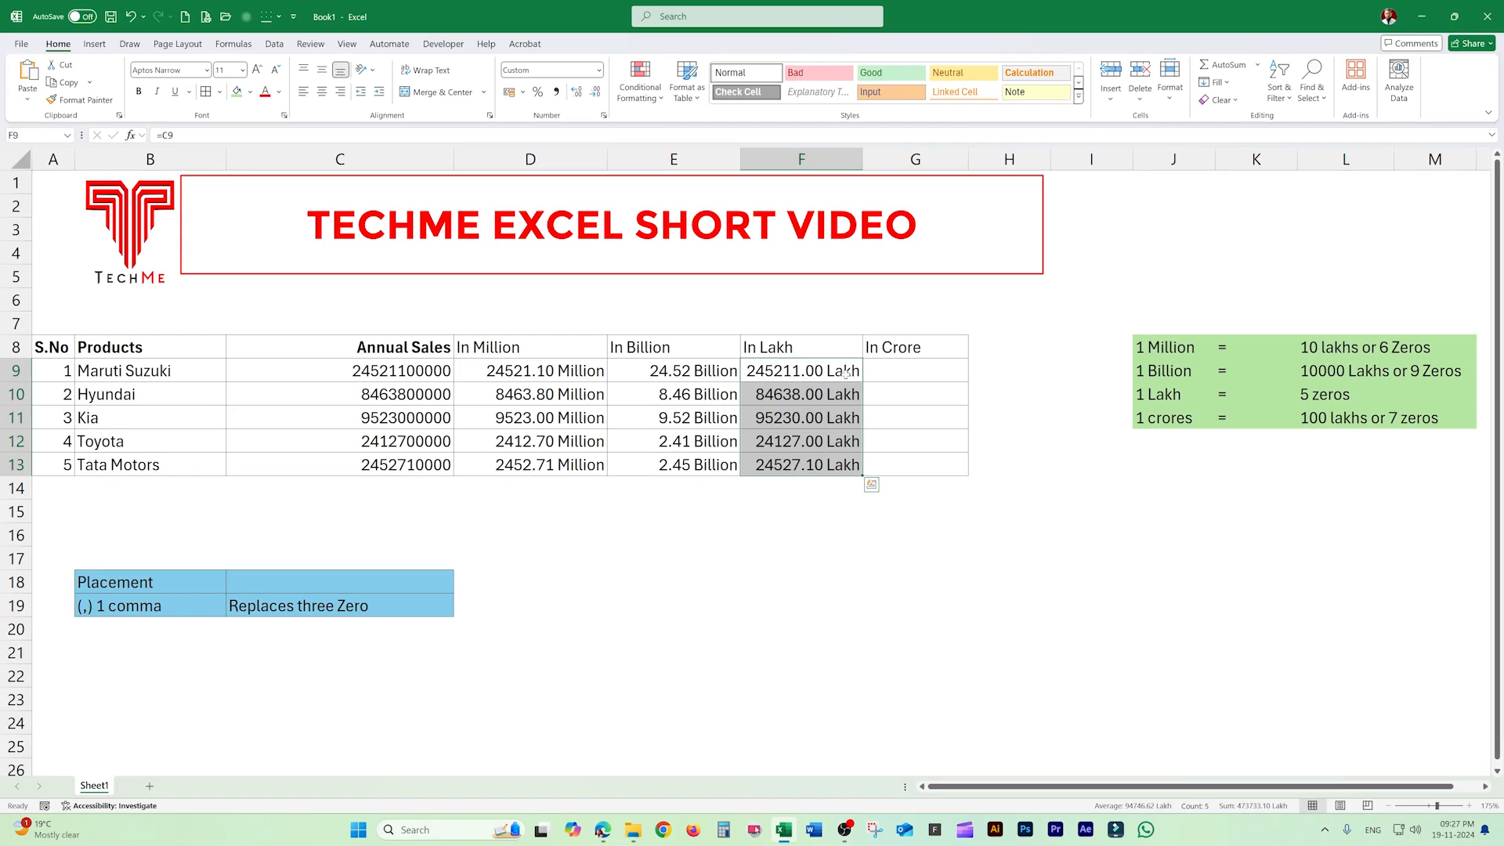
- Set the Maruti Suzuki annual sales in C9 to 100000 and check its lakh conversion in F9
click(416, 369)
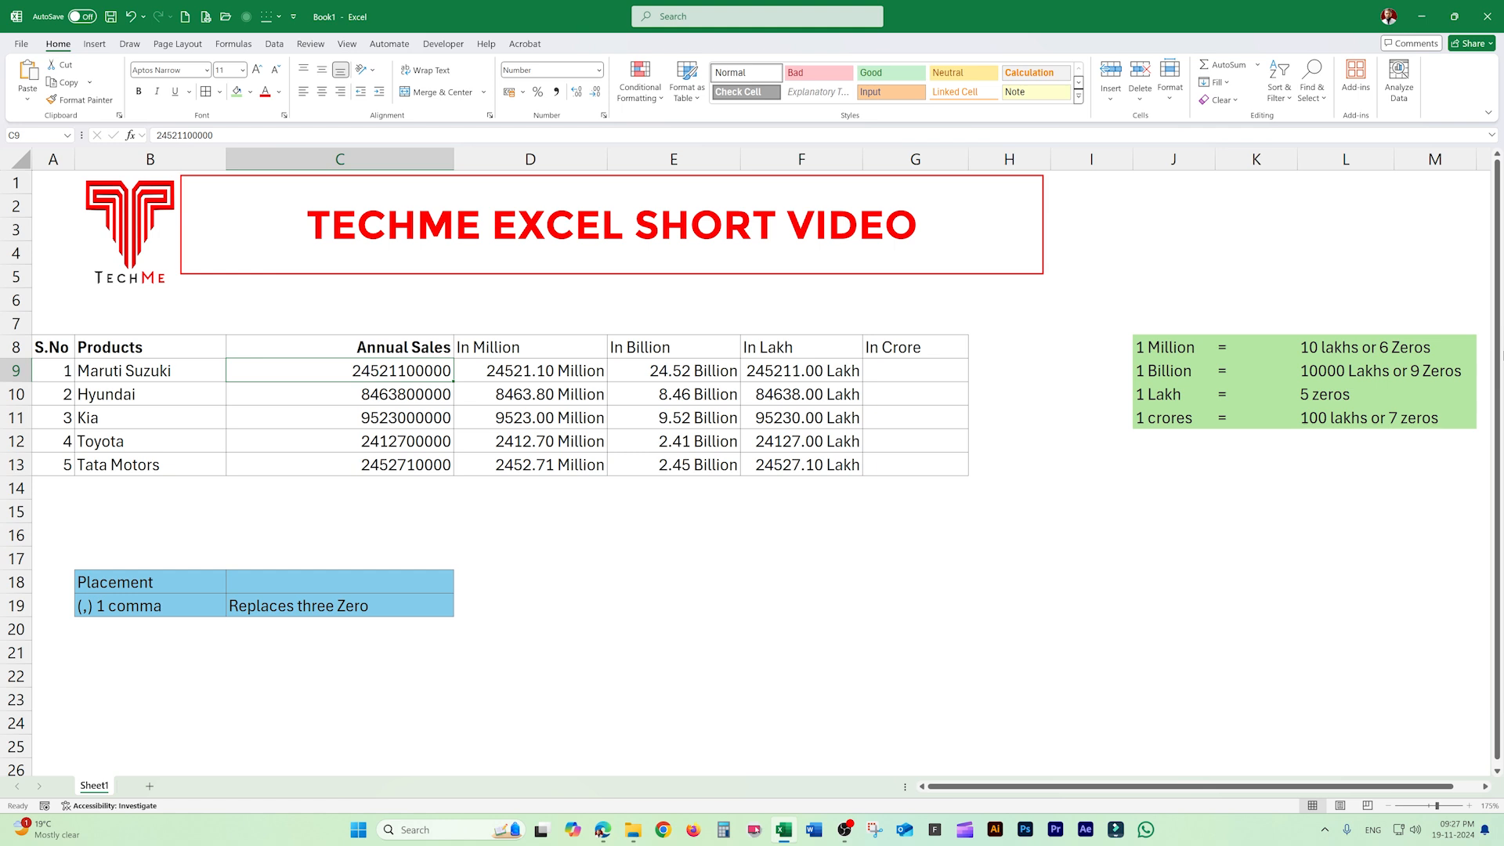
text(10000)
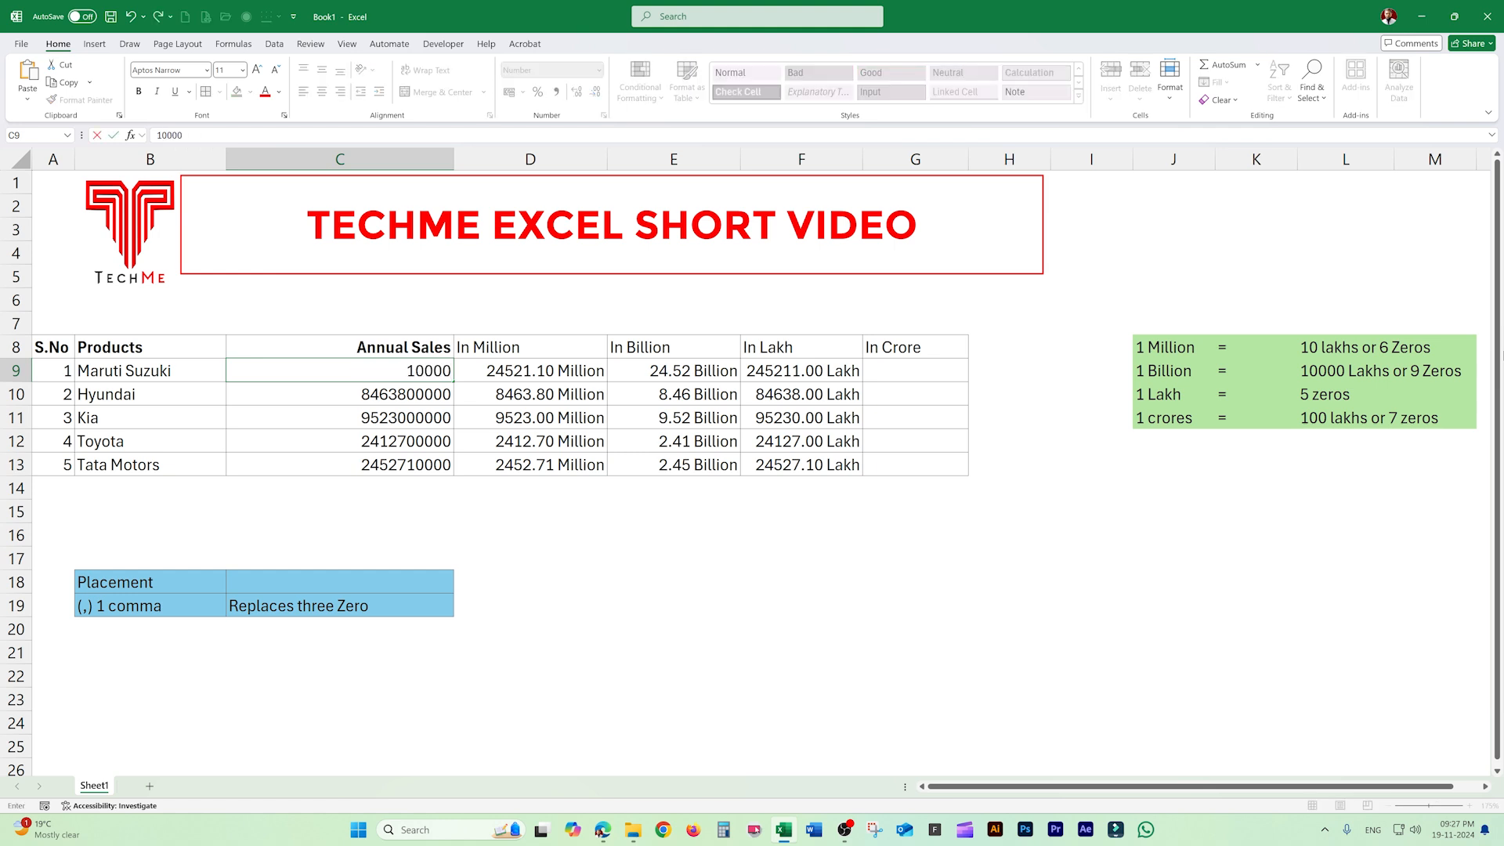
text(0)
key(Return)
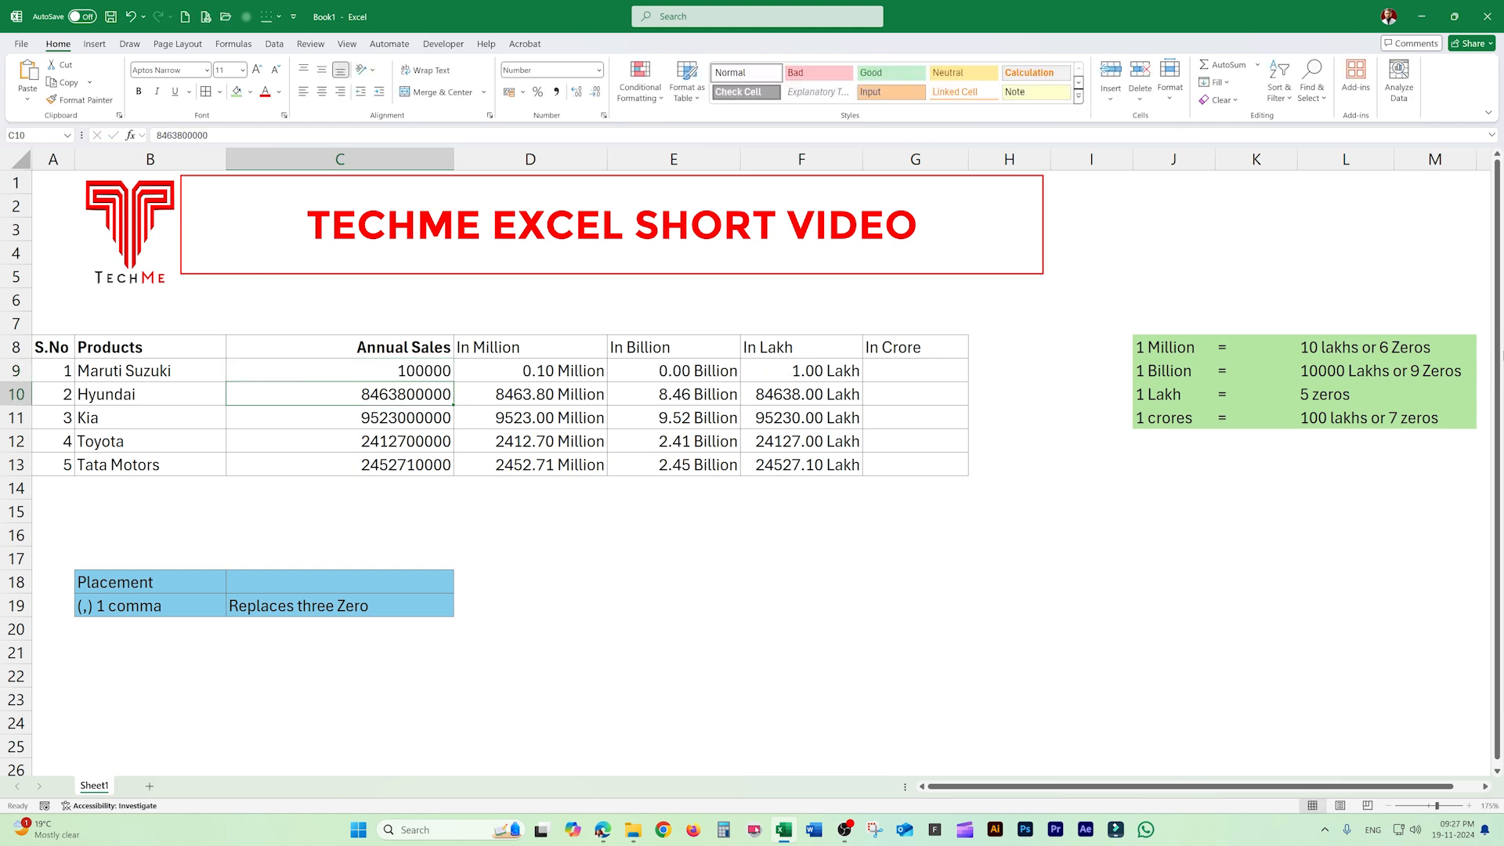
click(844, 367)
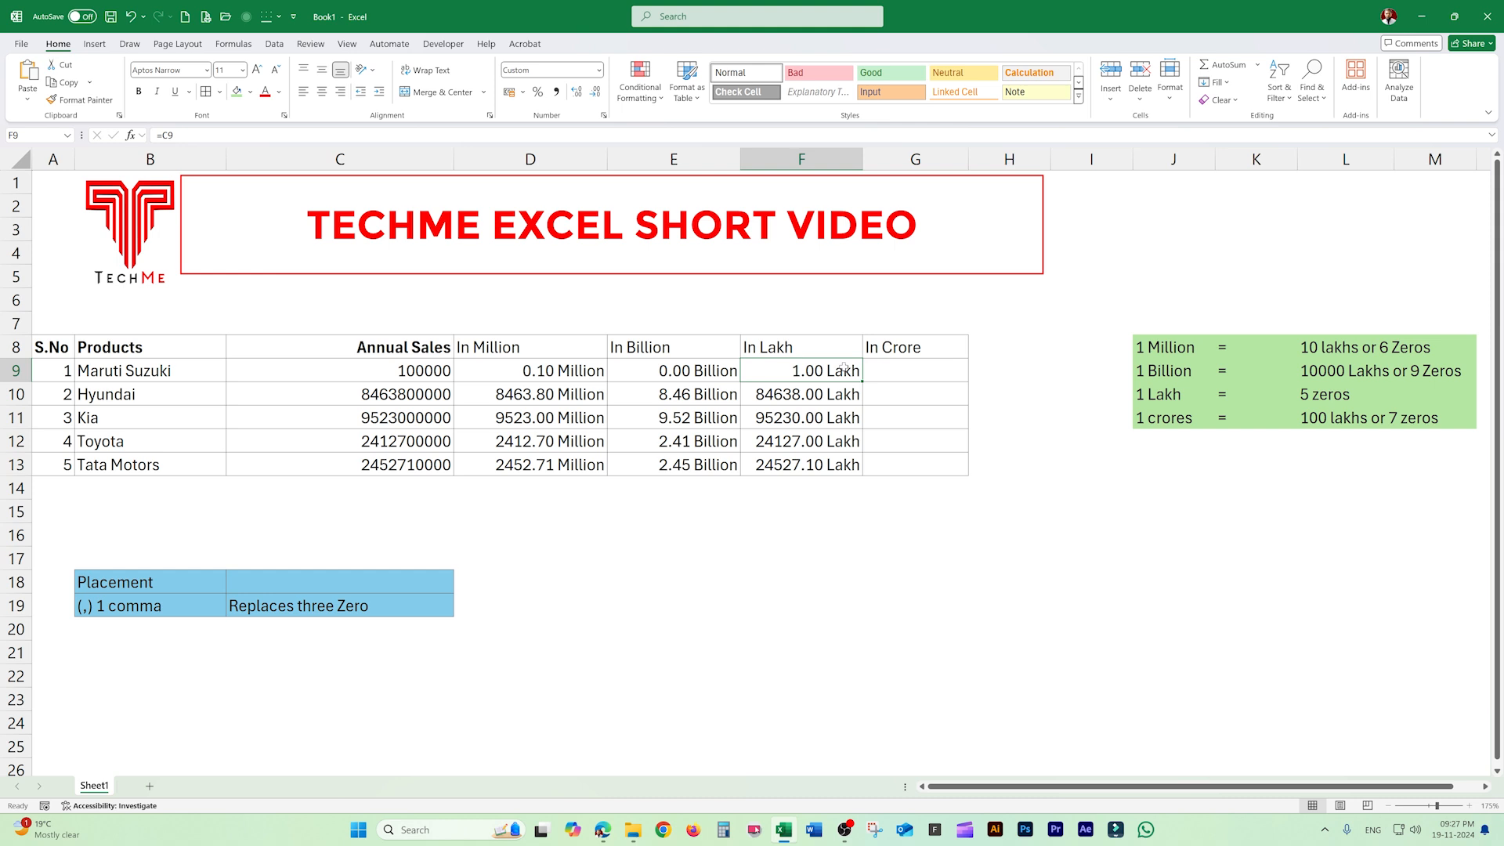
- Test the lakh conversion with 1000000 in C9, and restore the cell's original annual sales value
click(396, 369)
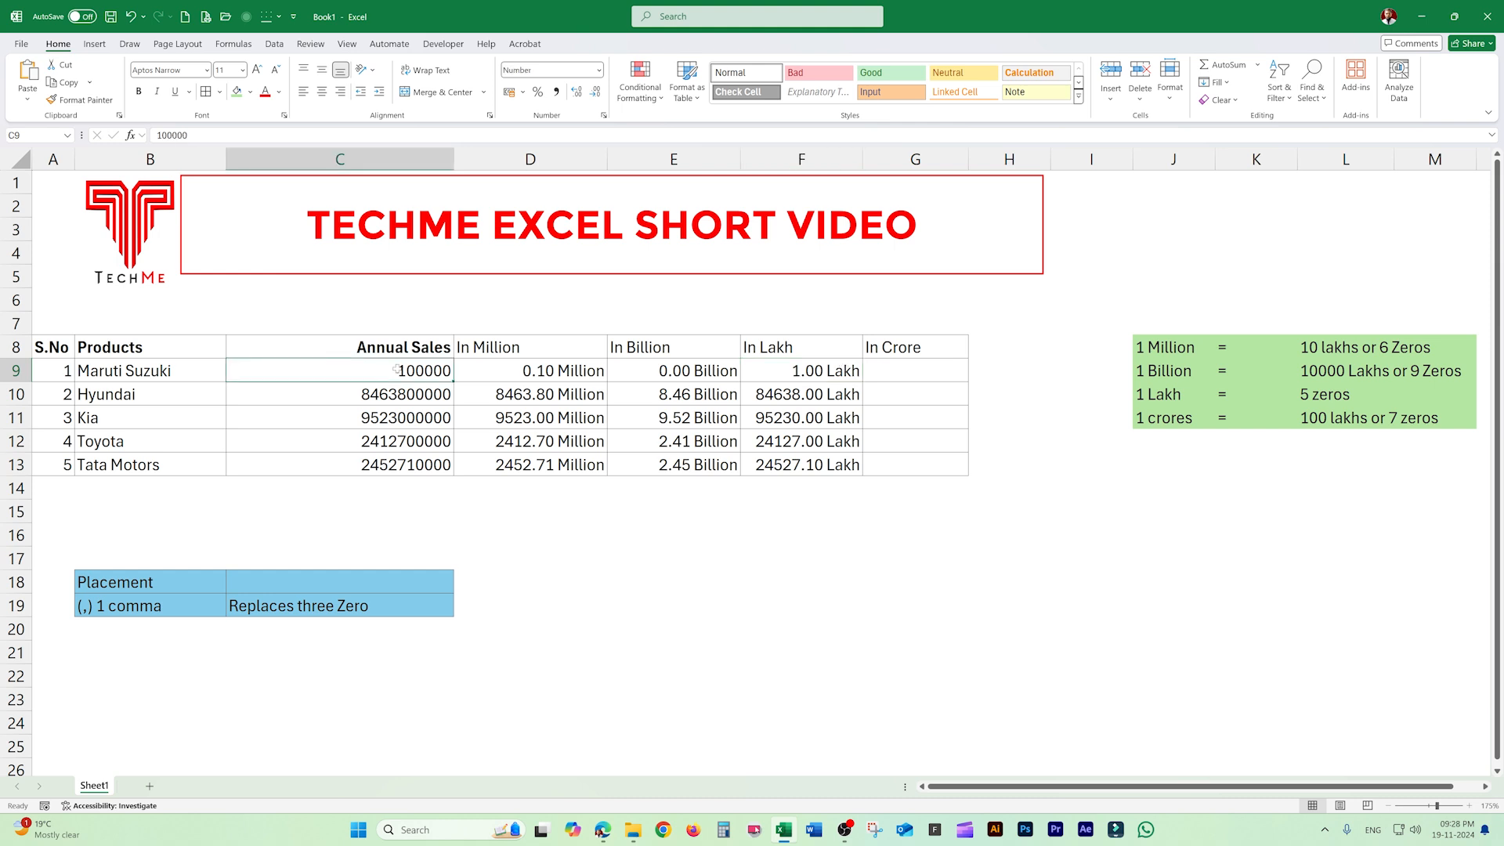
text(10000)
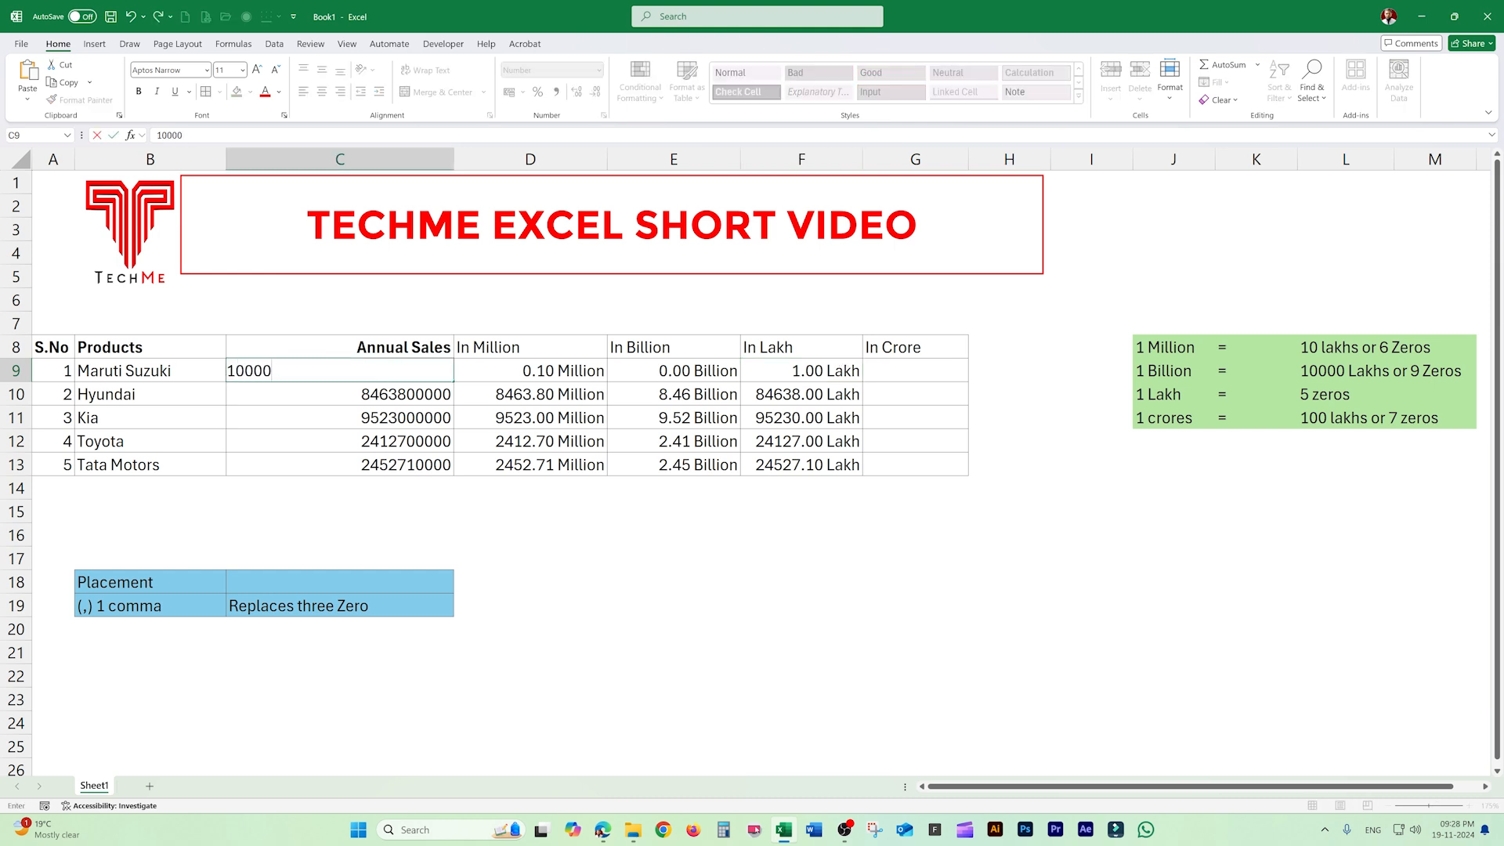
text(00)
key(Return)
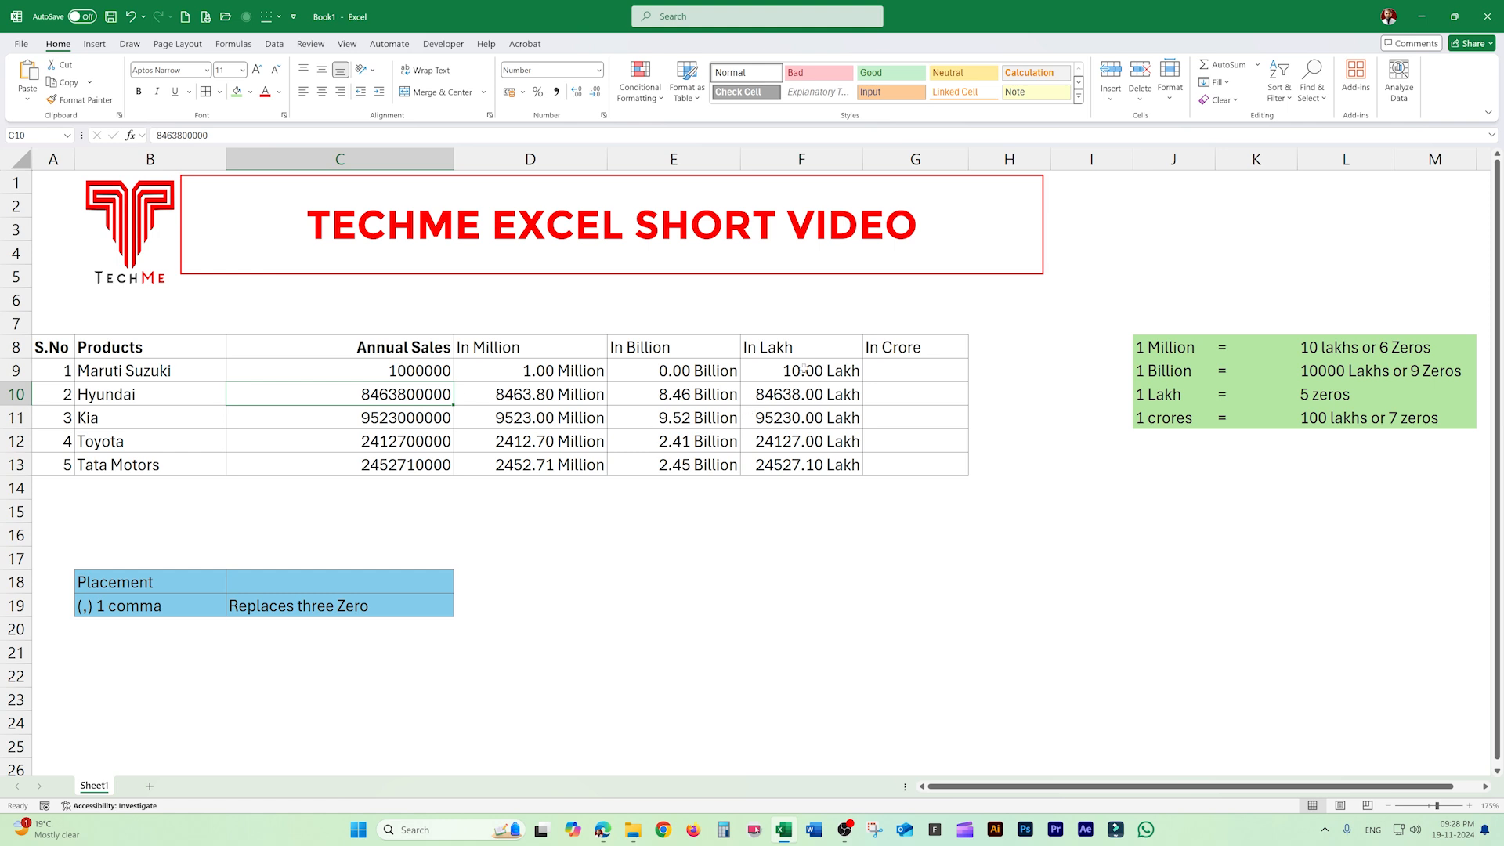
click(805, 367)
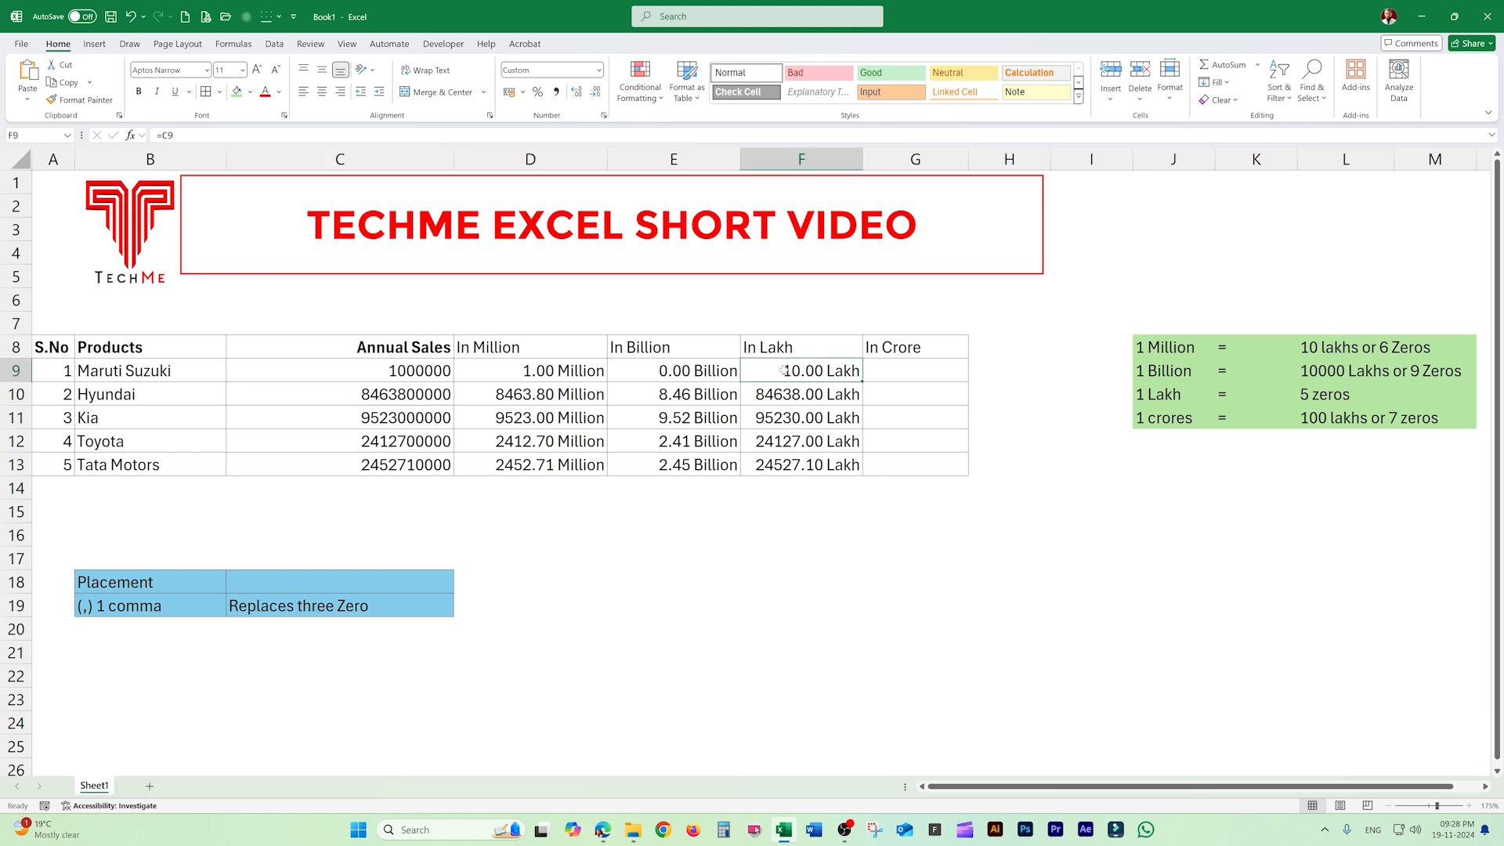
click(880, 372)
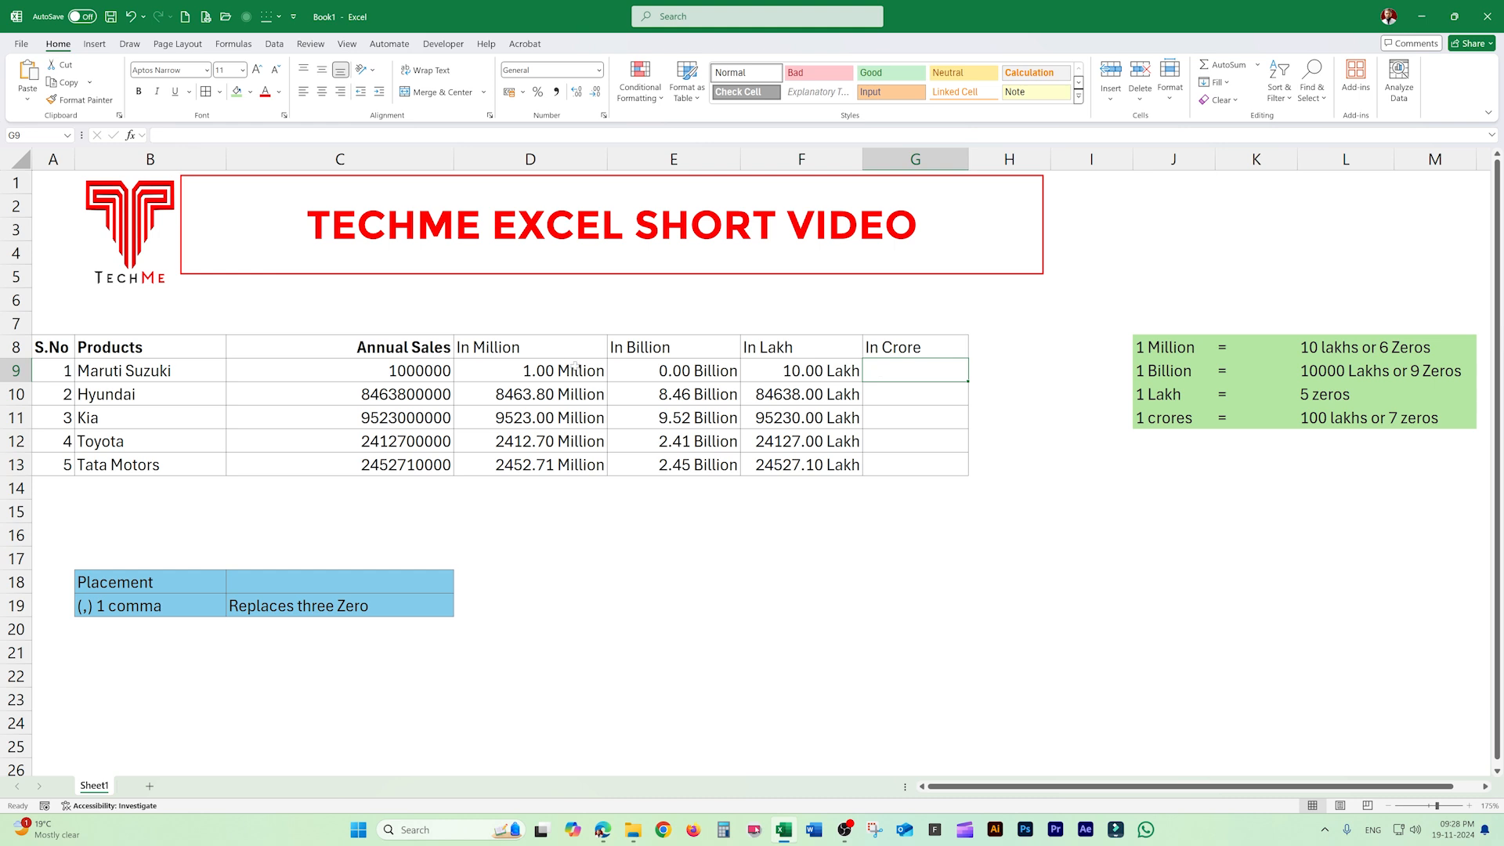
click(422, 373)
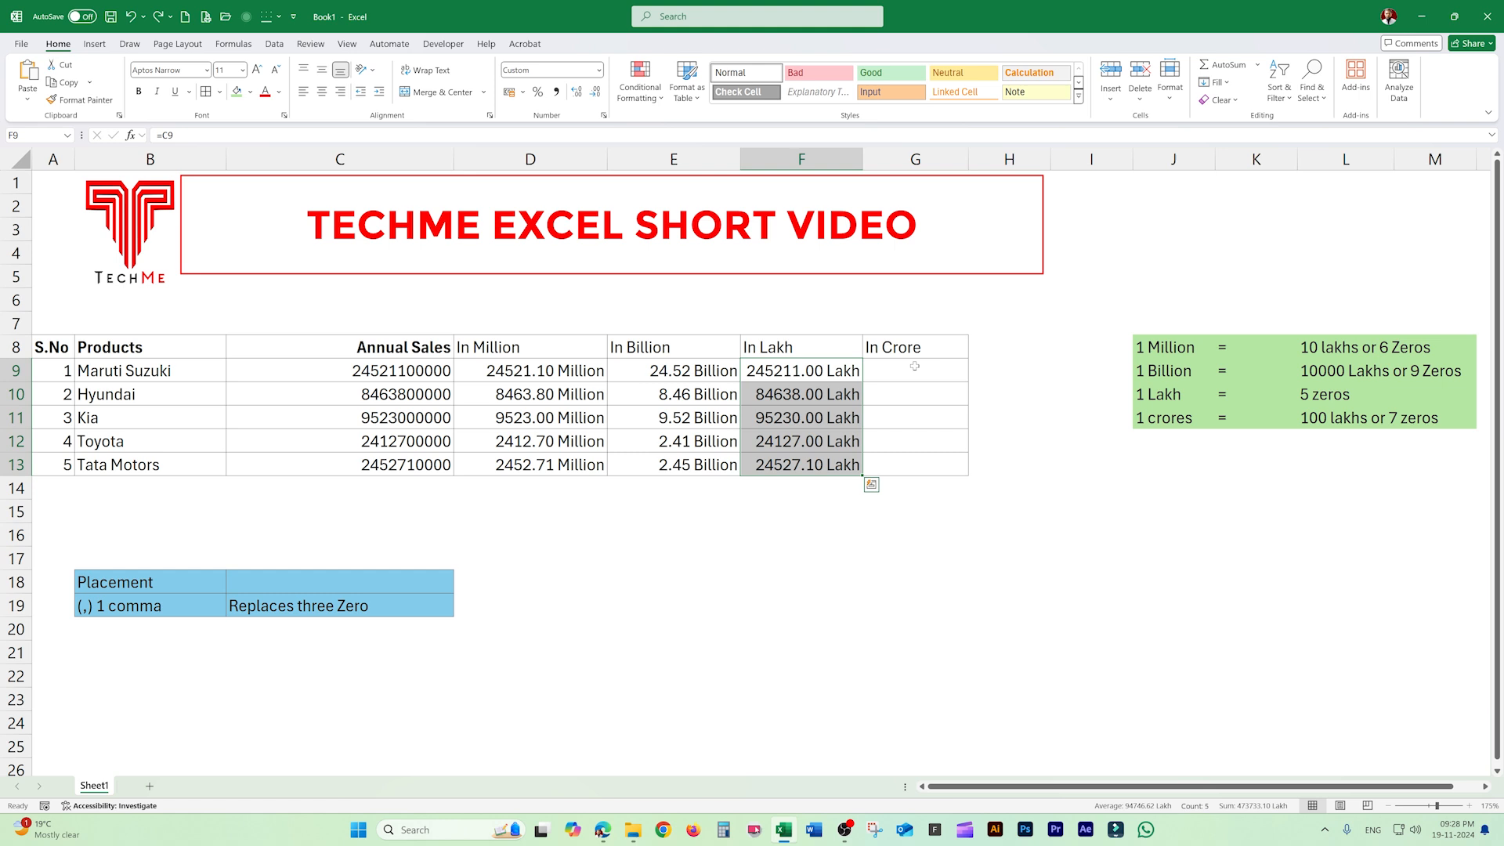
- Enter =C9 in the first In Crore cell, G9, and fill the formula down to G13
click(914, 366)
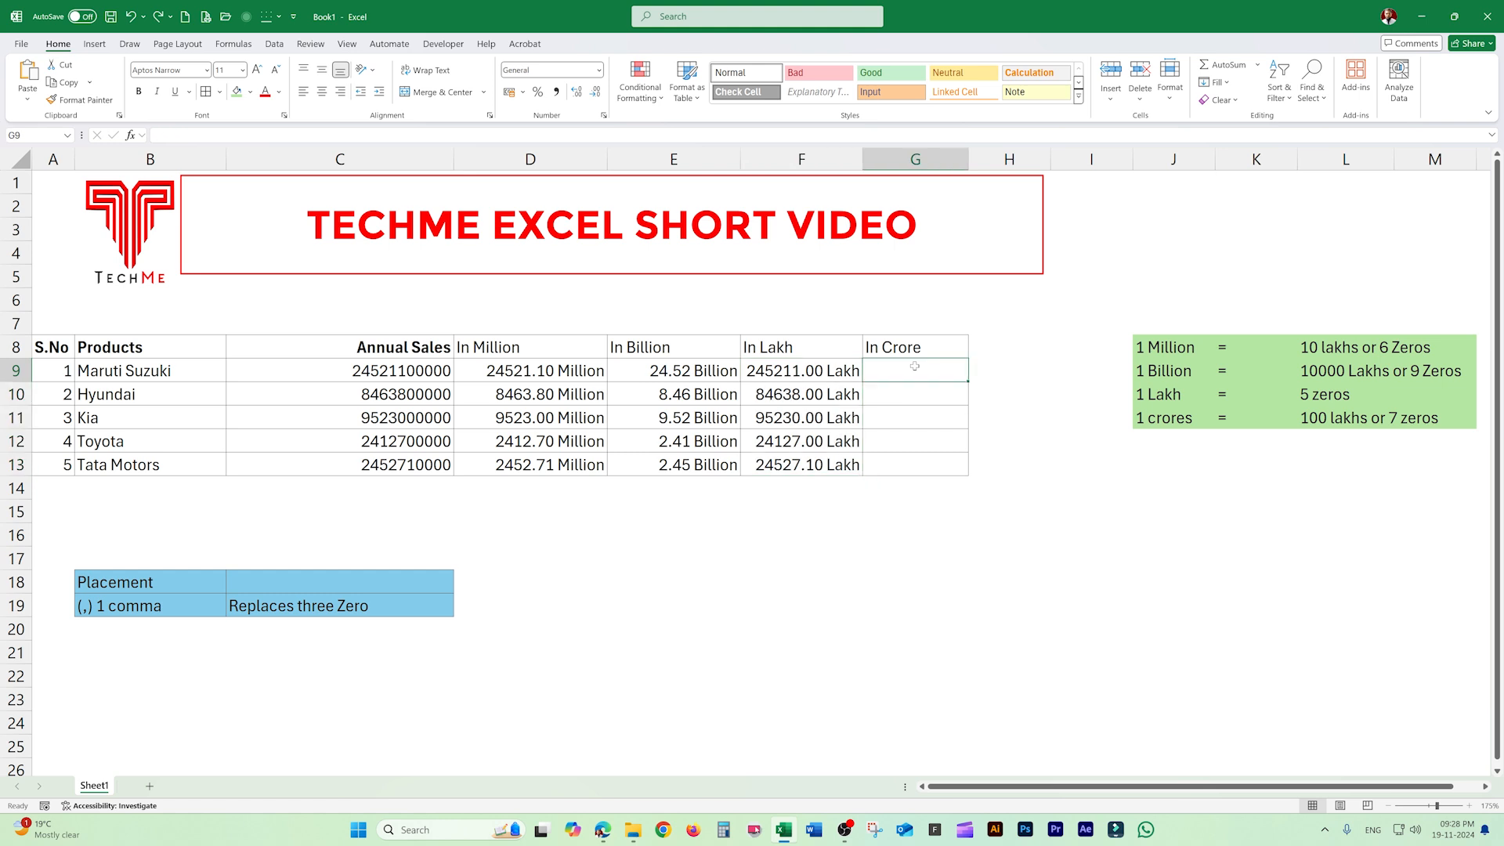
text(=)
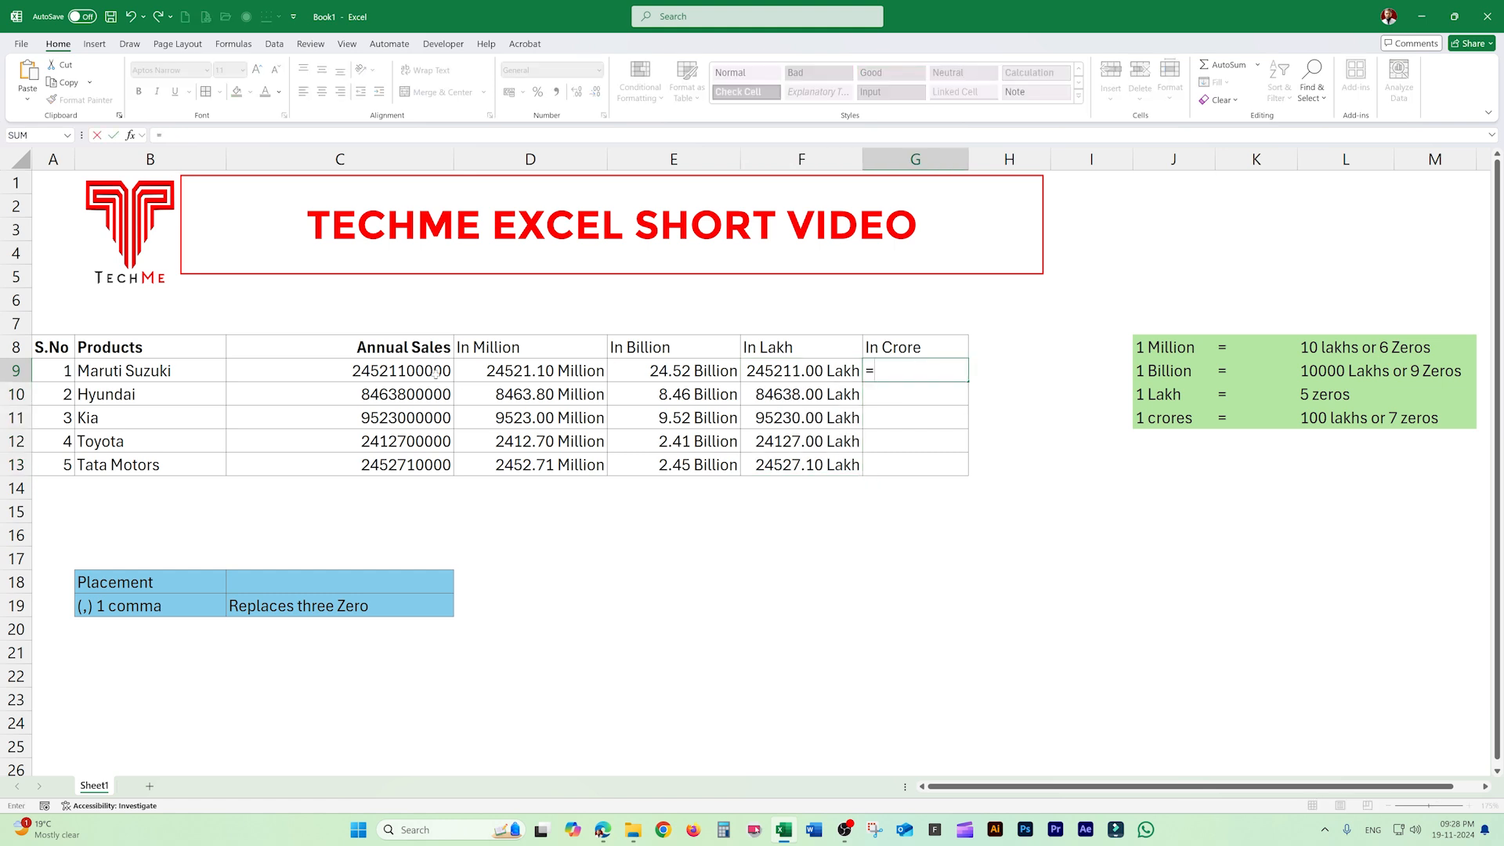
click(444, 369)
key(Return)
click(864, 370)
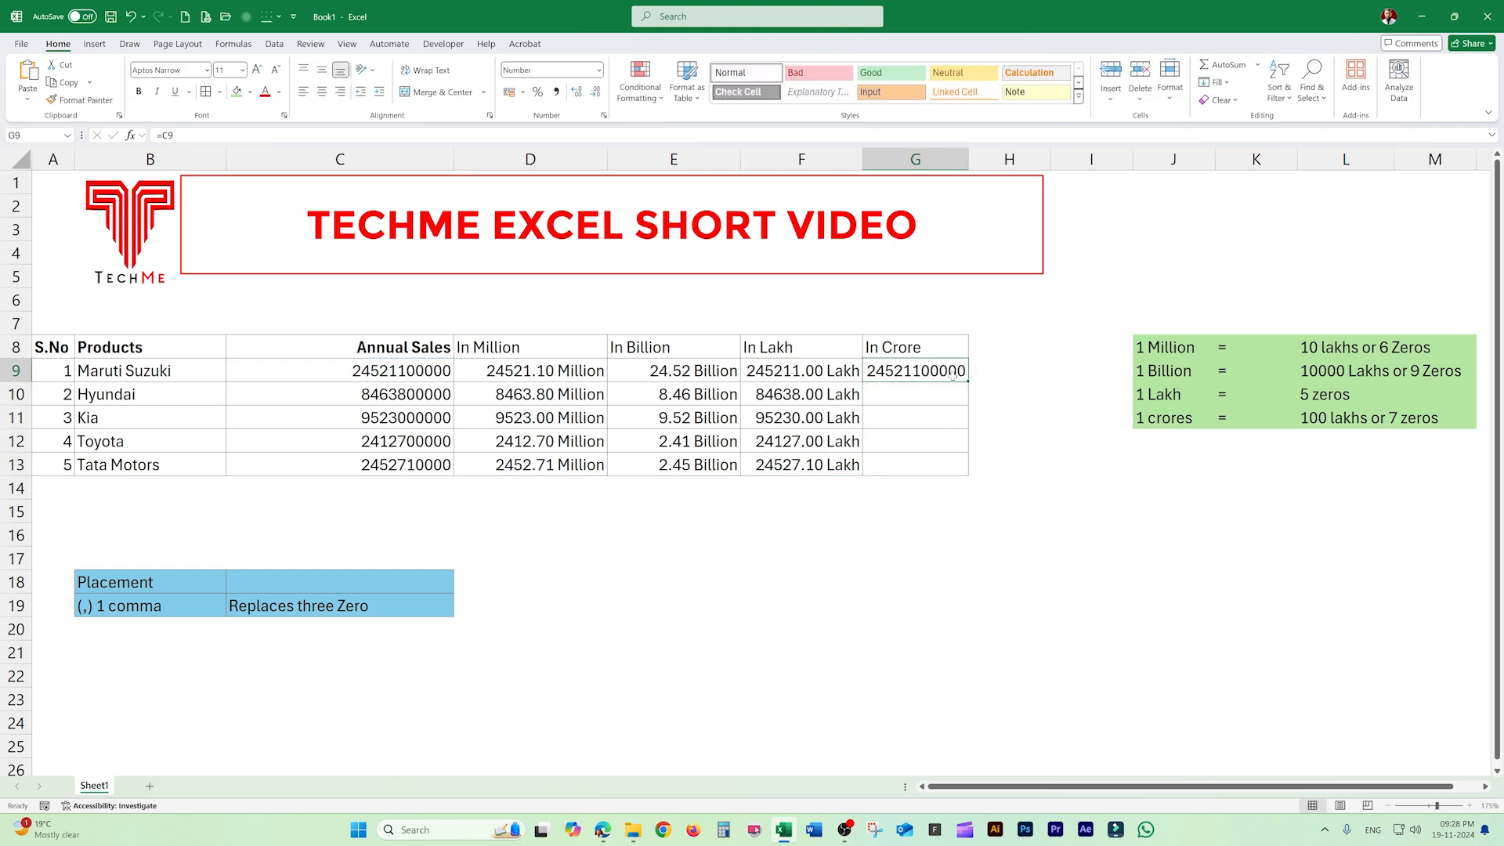
drag(968, 382, 965, 479)
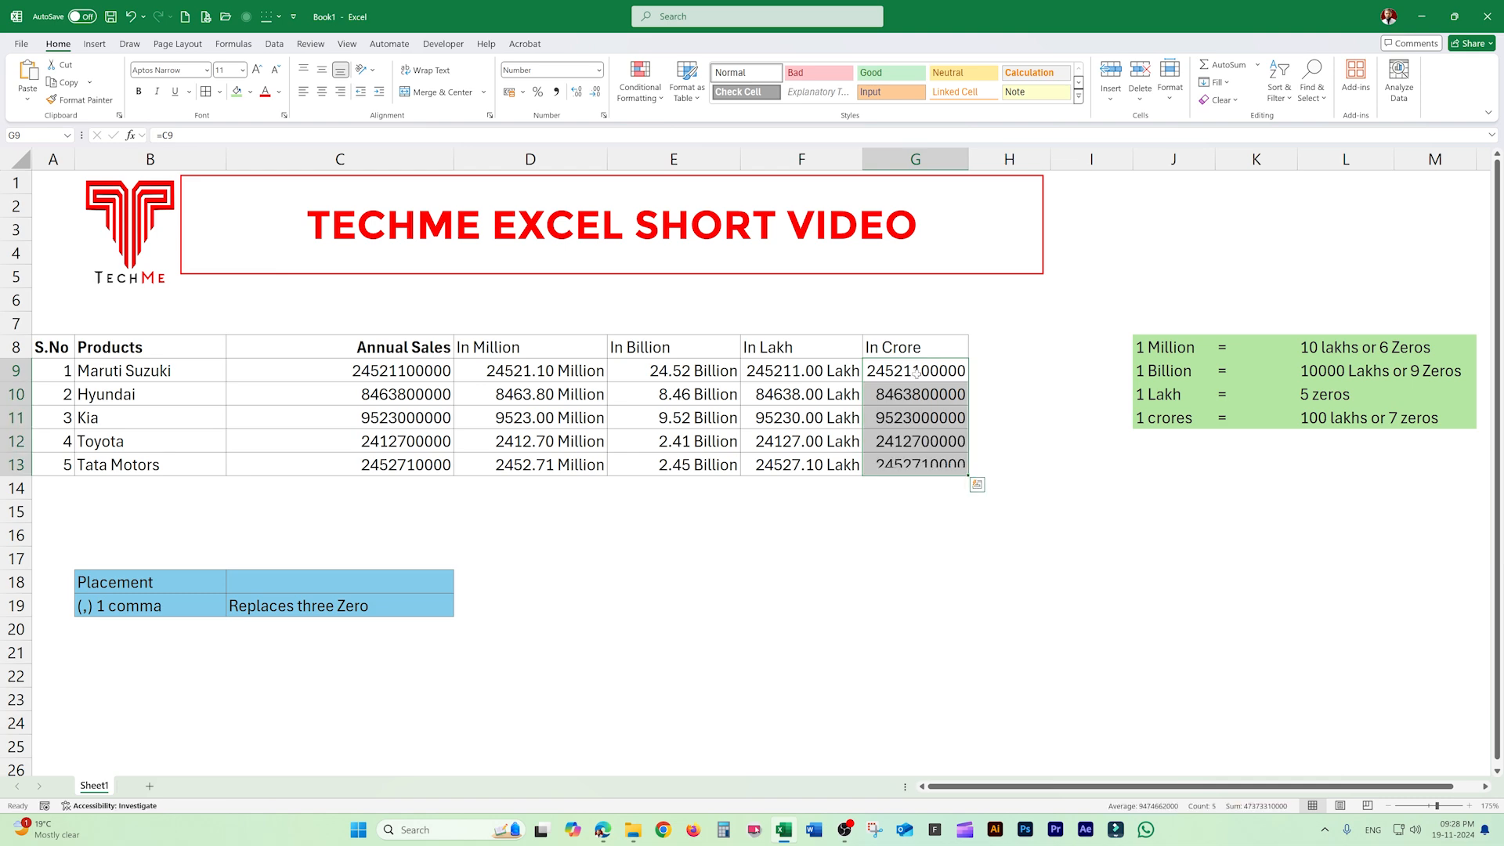
- Apply the custom number format 0\.0,, "Crore") to cells G9:G13
key(ctrl+1)
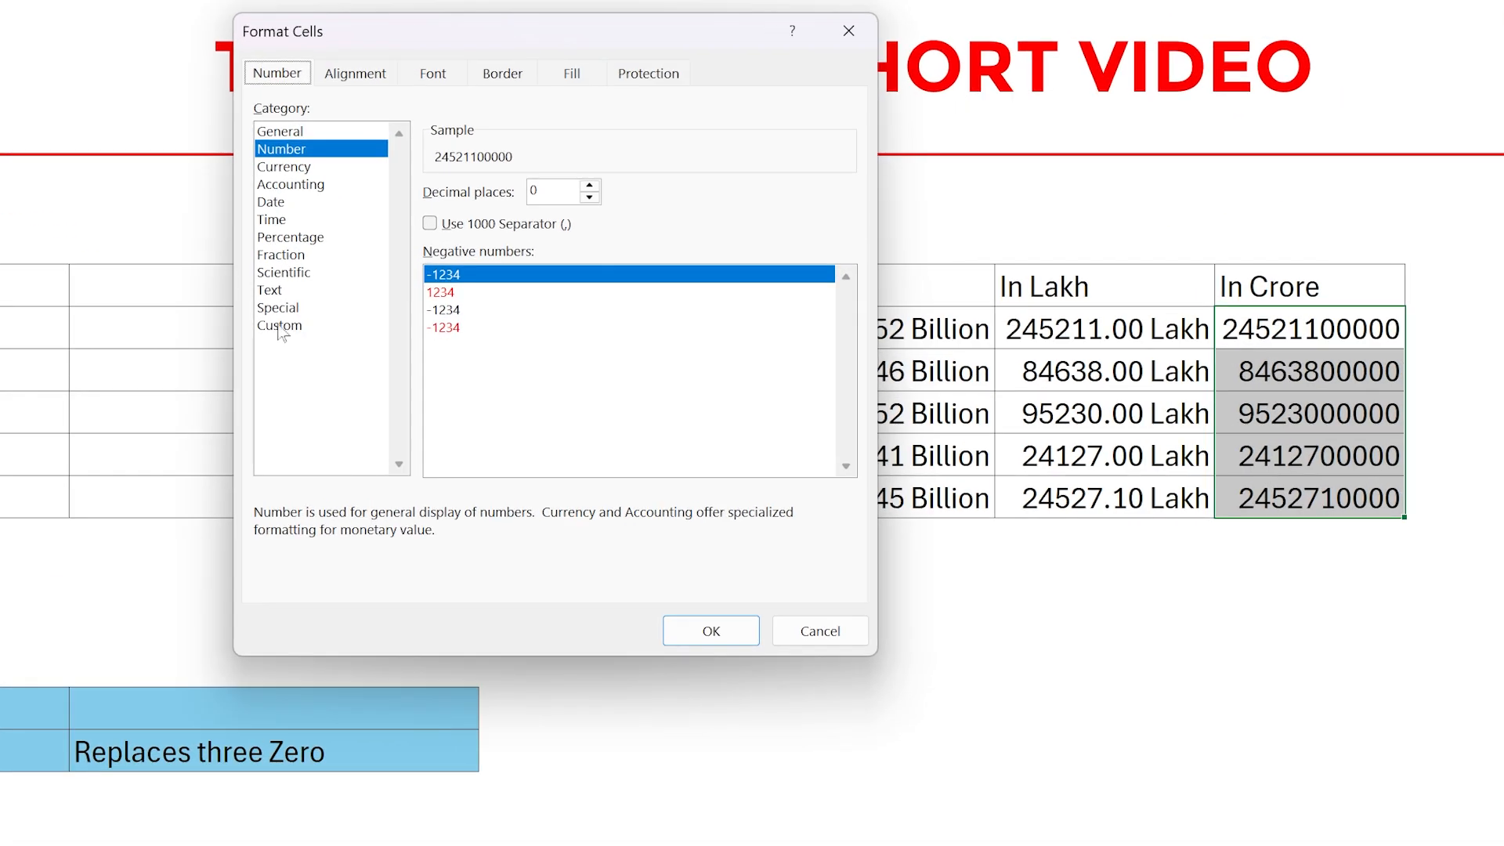
click(281, 326)
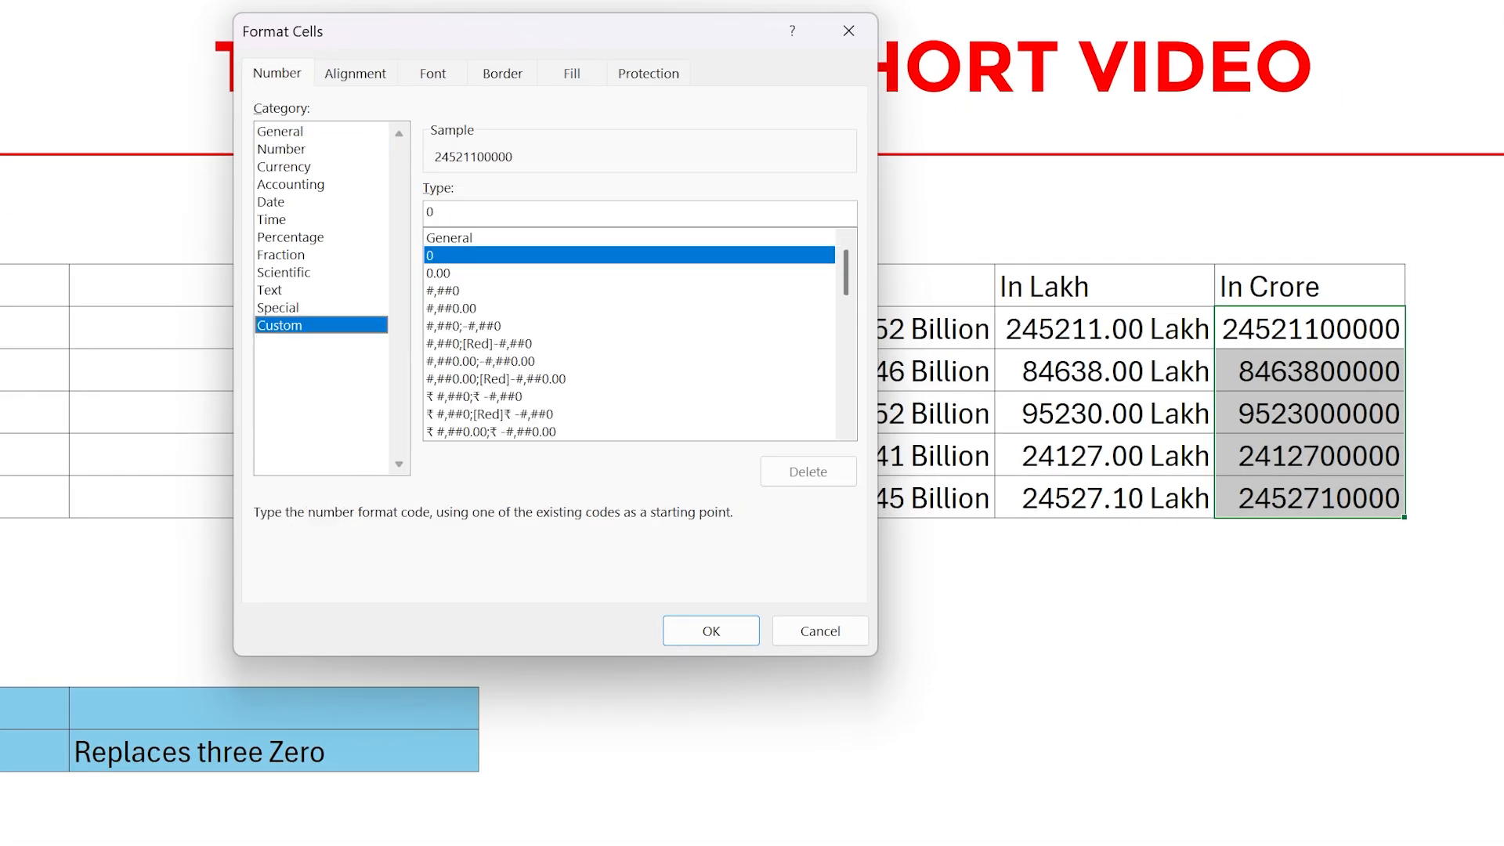
text(\)
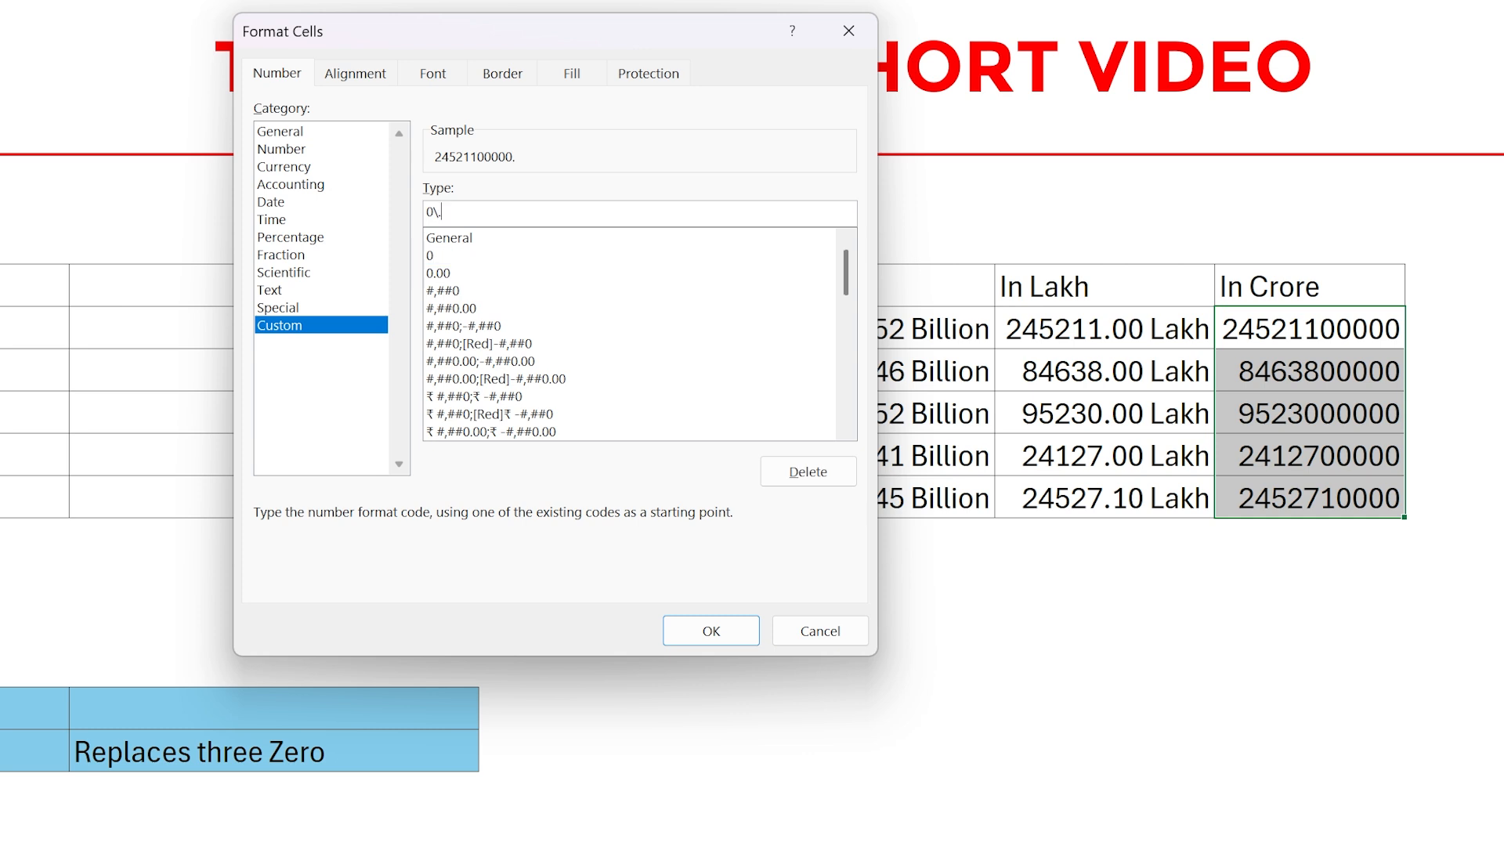
text(.0)
text(,, "Crore"))
key(Return)
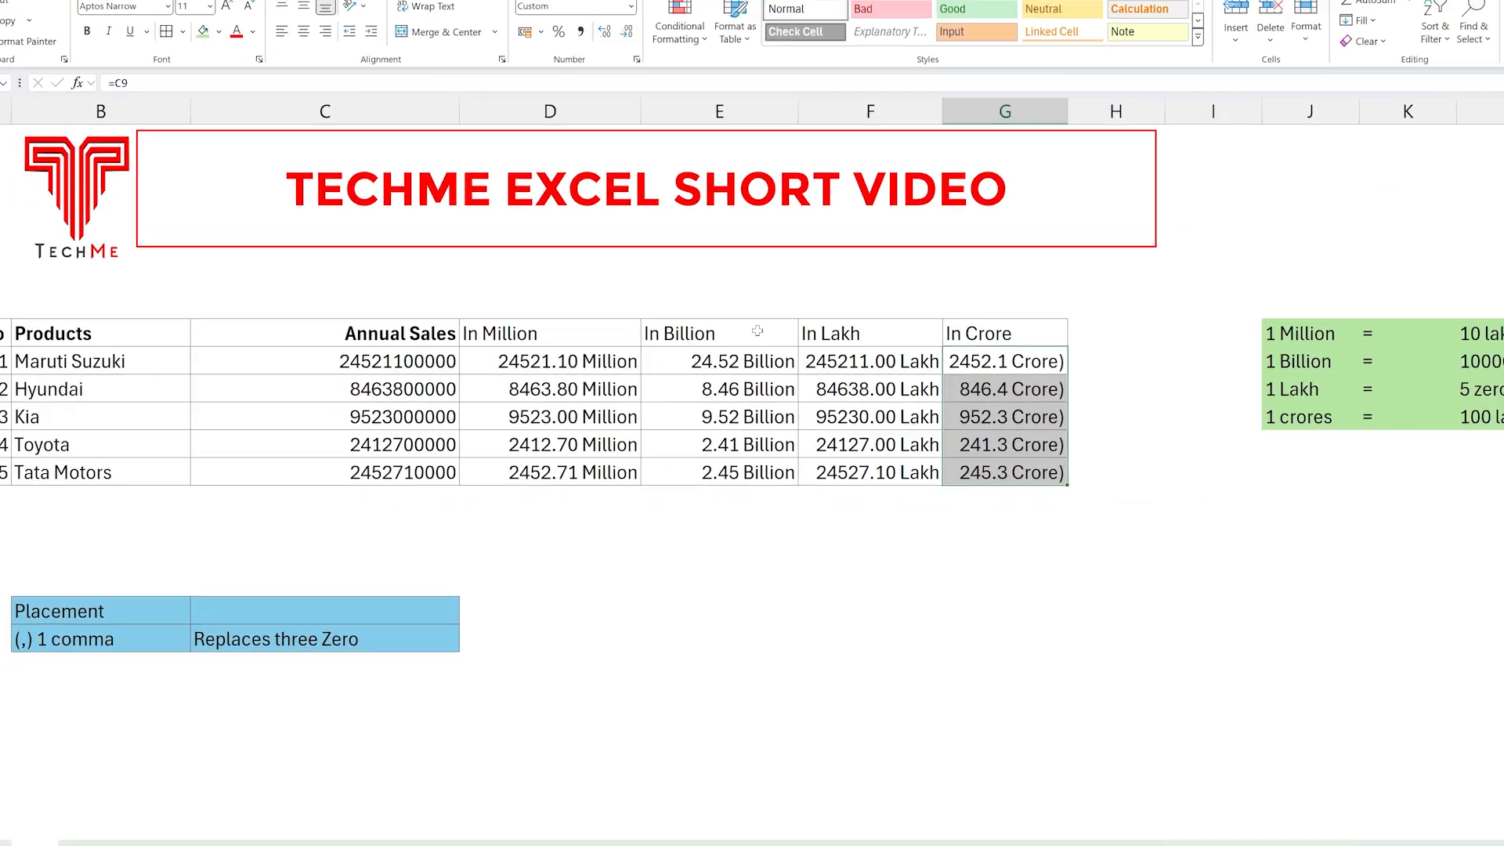
- Remove the stray closing parenthesis from the custom format of G9:G13 so the code reads 0\.0,, "Crore"
key(ctrl+1)
click(484, 306)
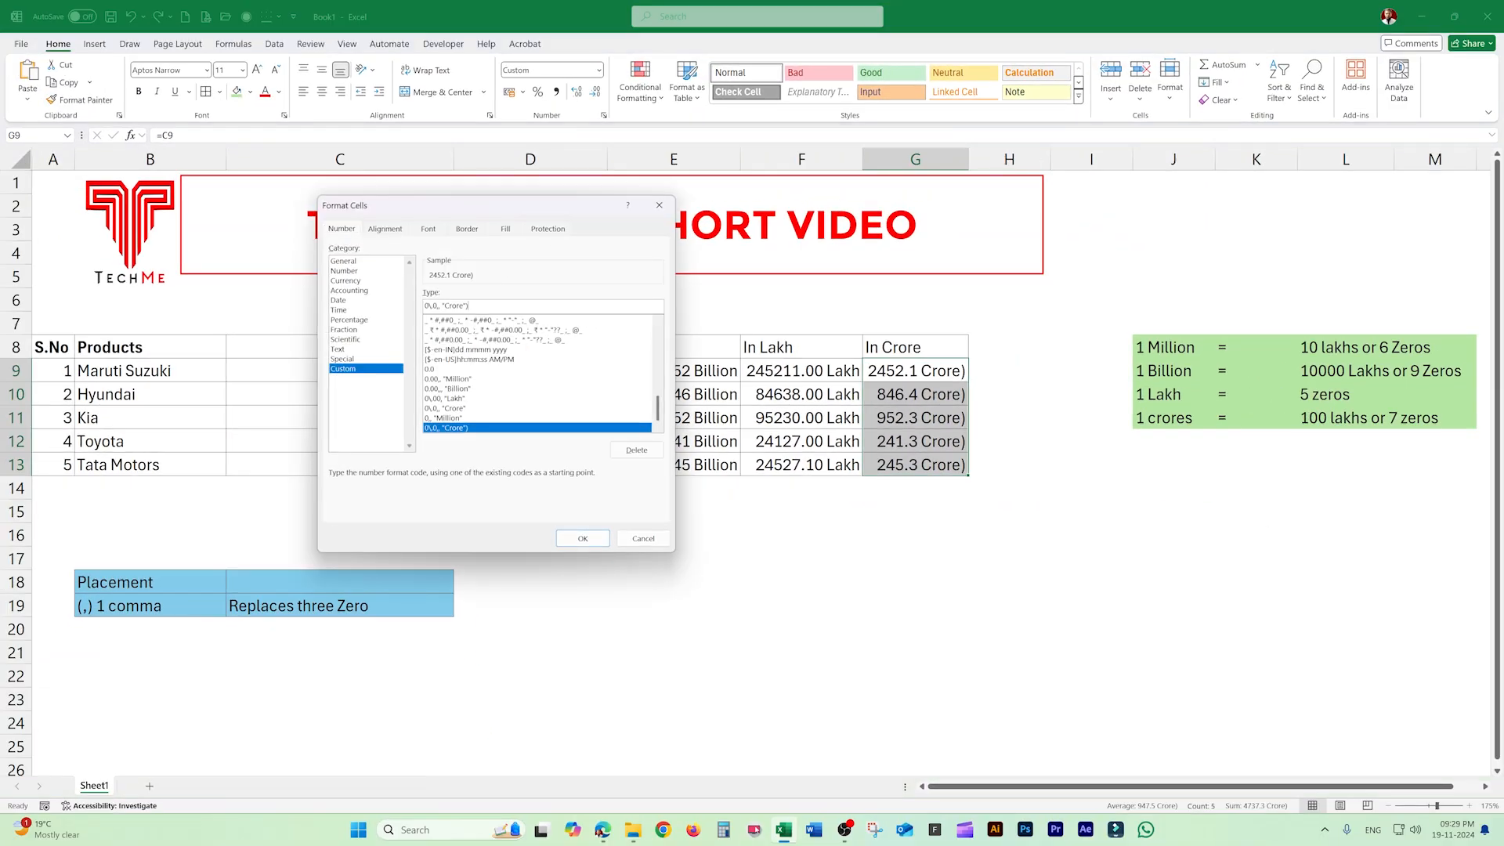
key(BackSpace)
key(Return)
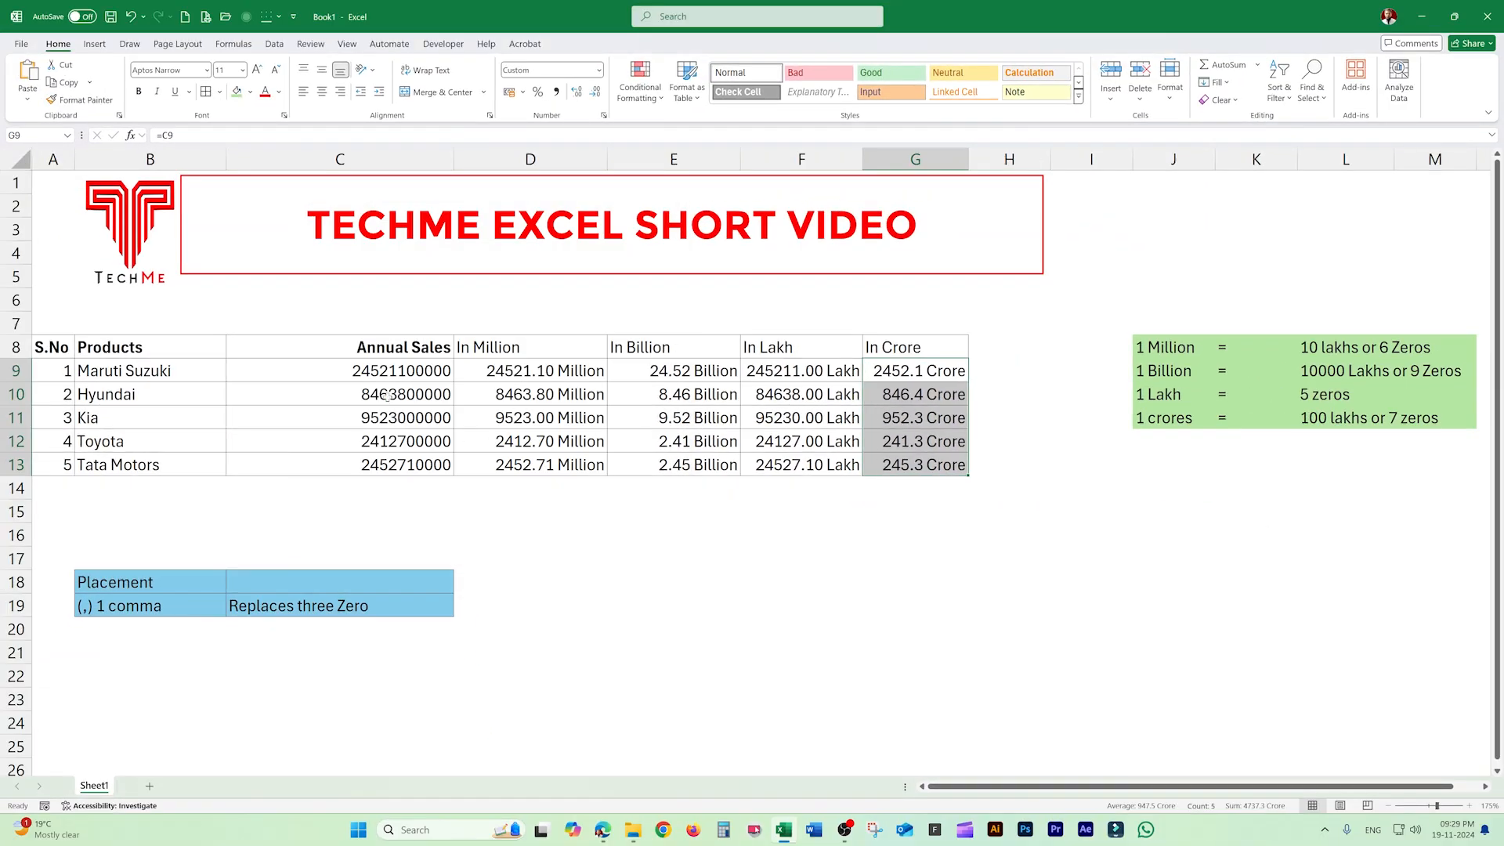
- Set the Maruti Suzuki annual sales in C9 to 10000000 and check its lakh, crore and million conversions in row 9
click(395, 374)
text(100)
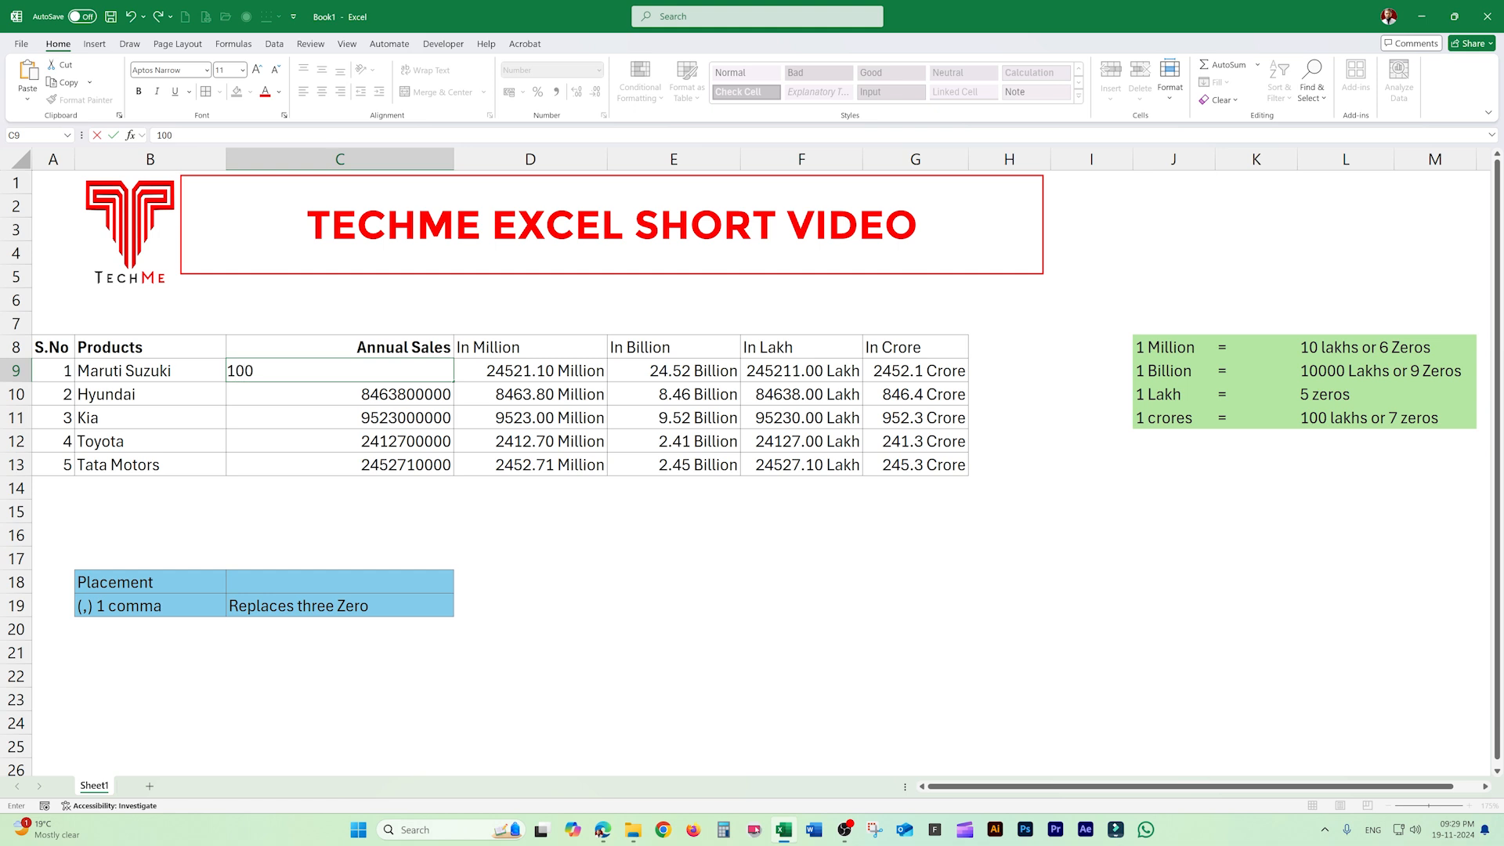
text(00000)
key(Return)
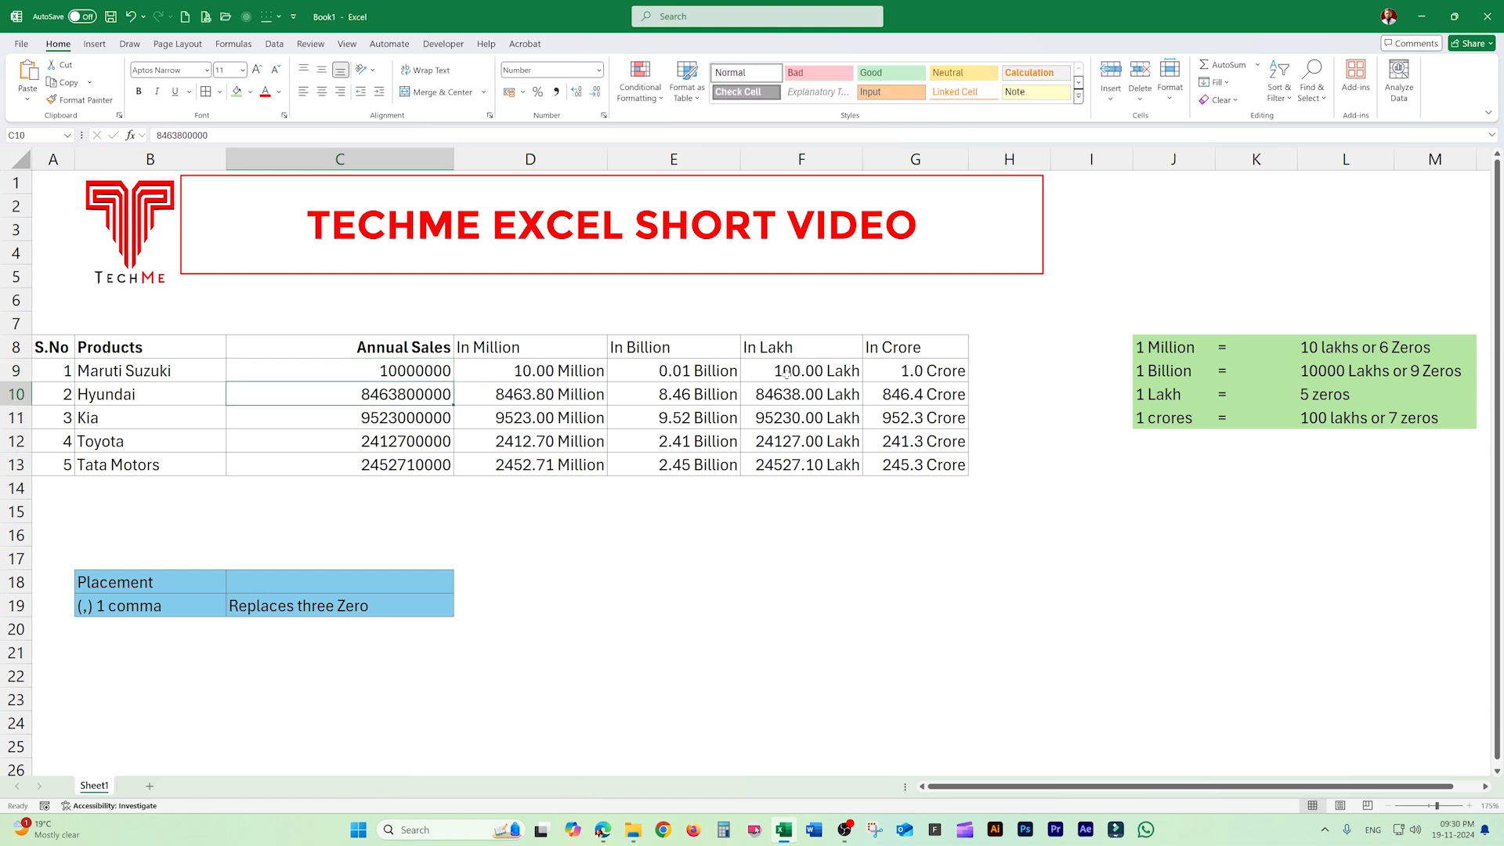
click(786, 373)
key(Right)
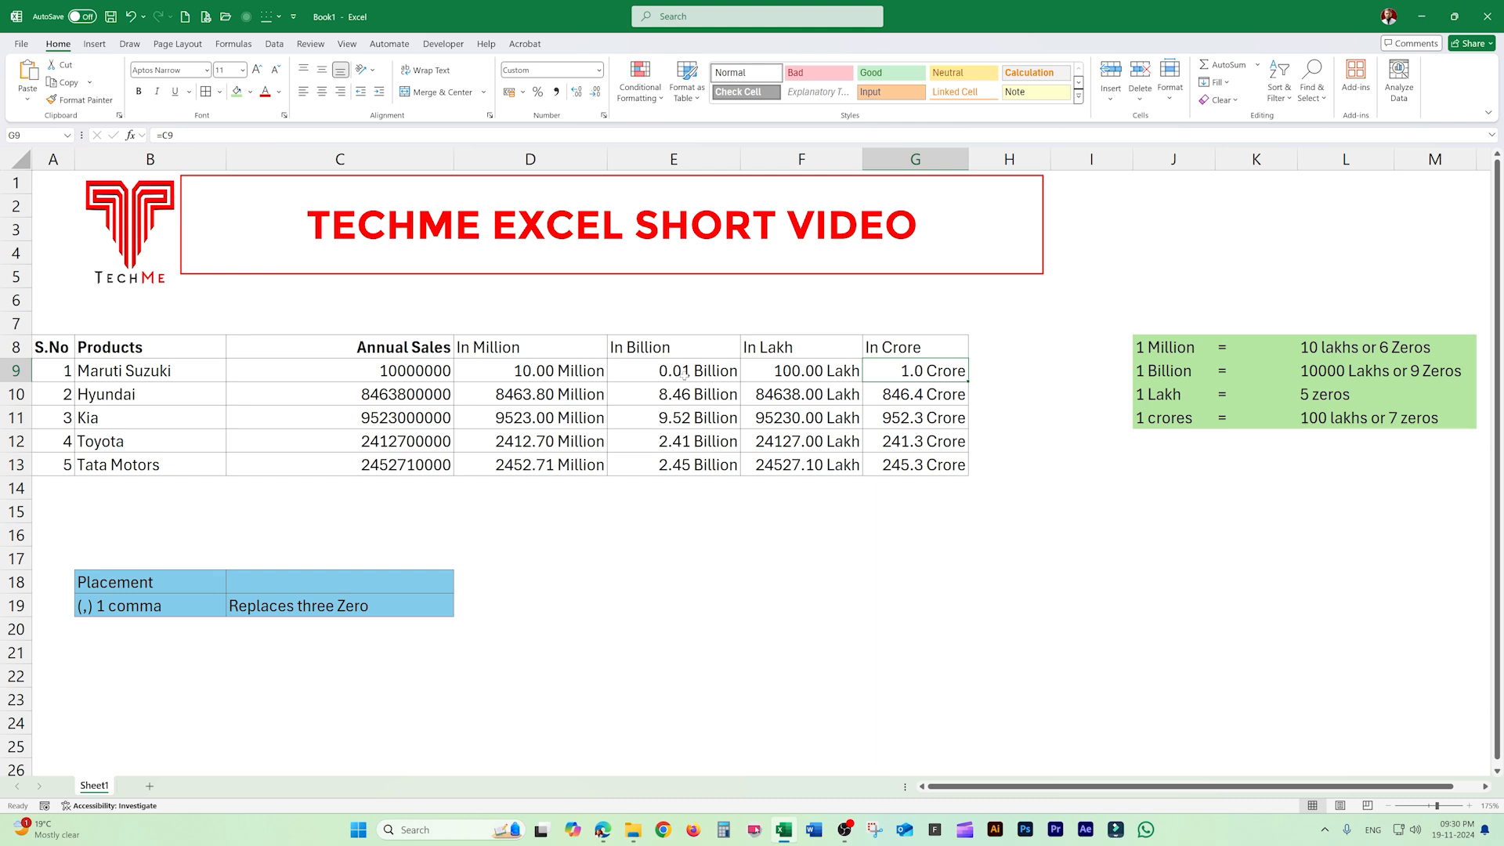
click(532, 369)
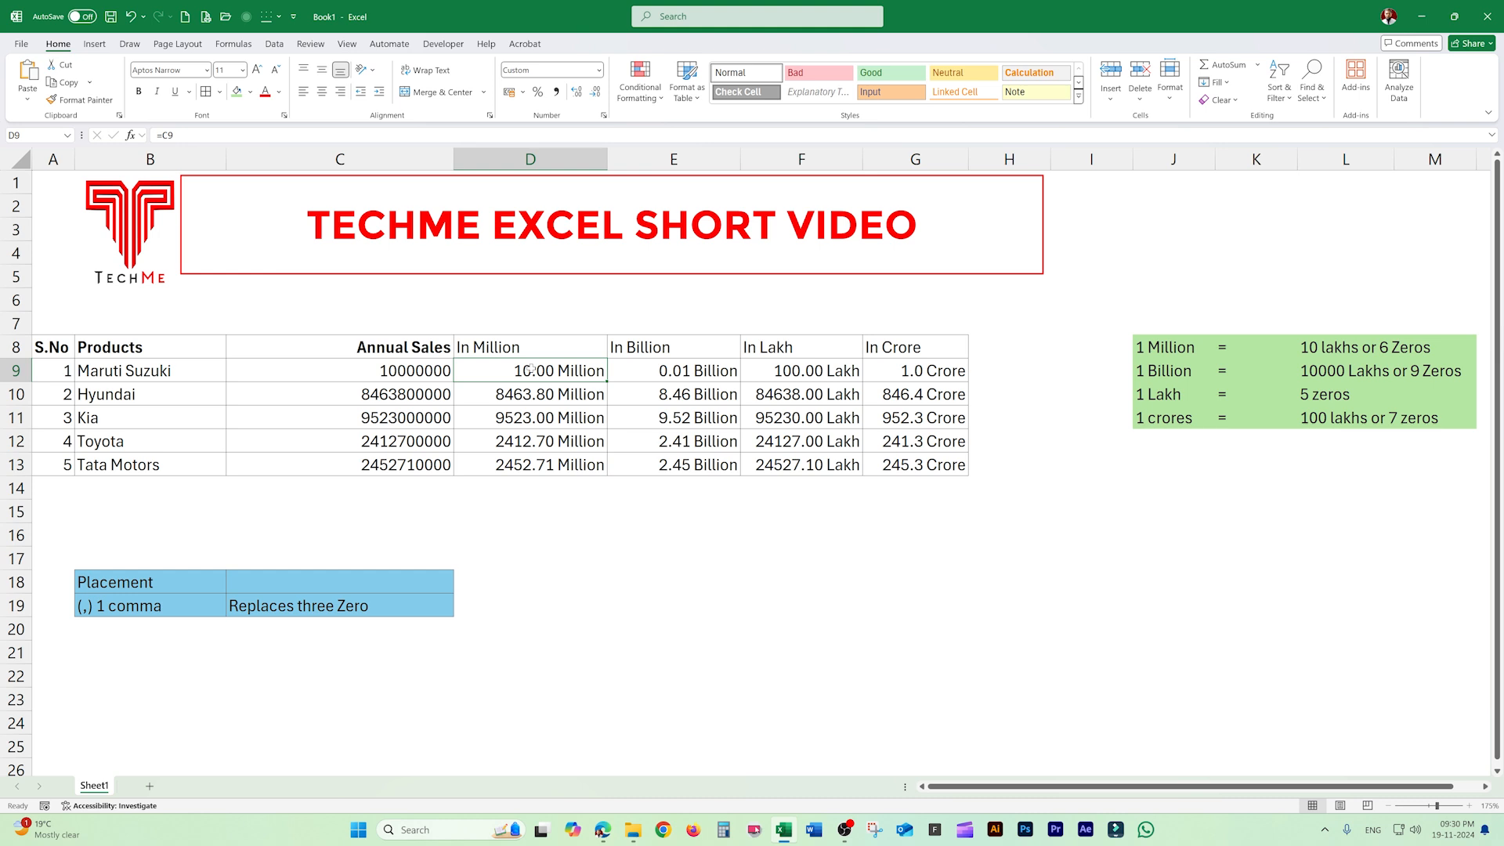
- Note the lakh format code below the table, with the label Lakh in F17 and 0\.00, "Lakh" in G17
click(619, 565)
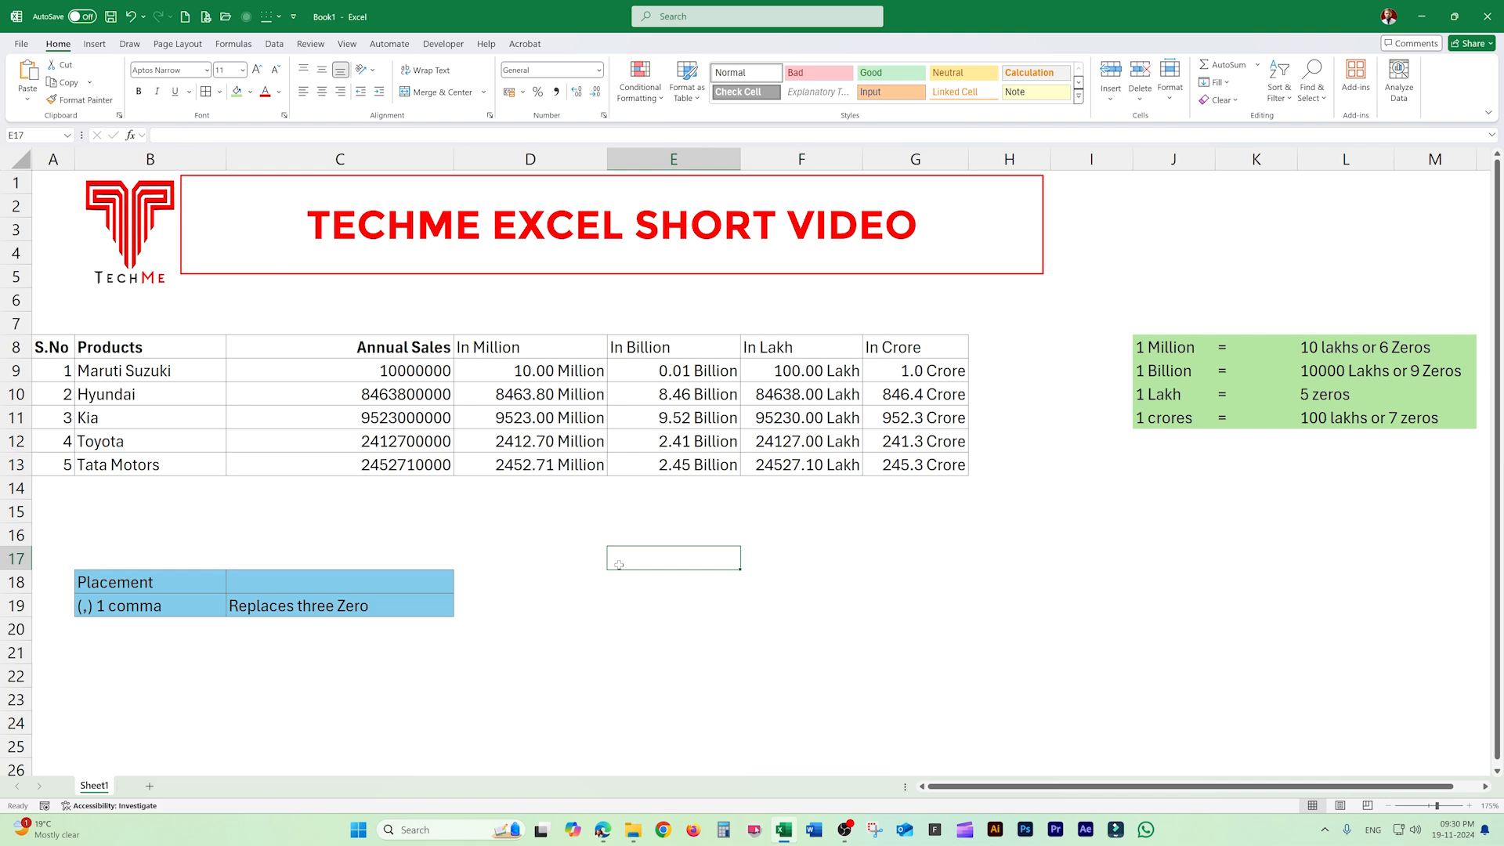
click(765, 550)
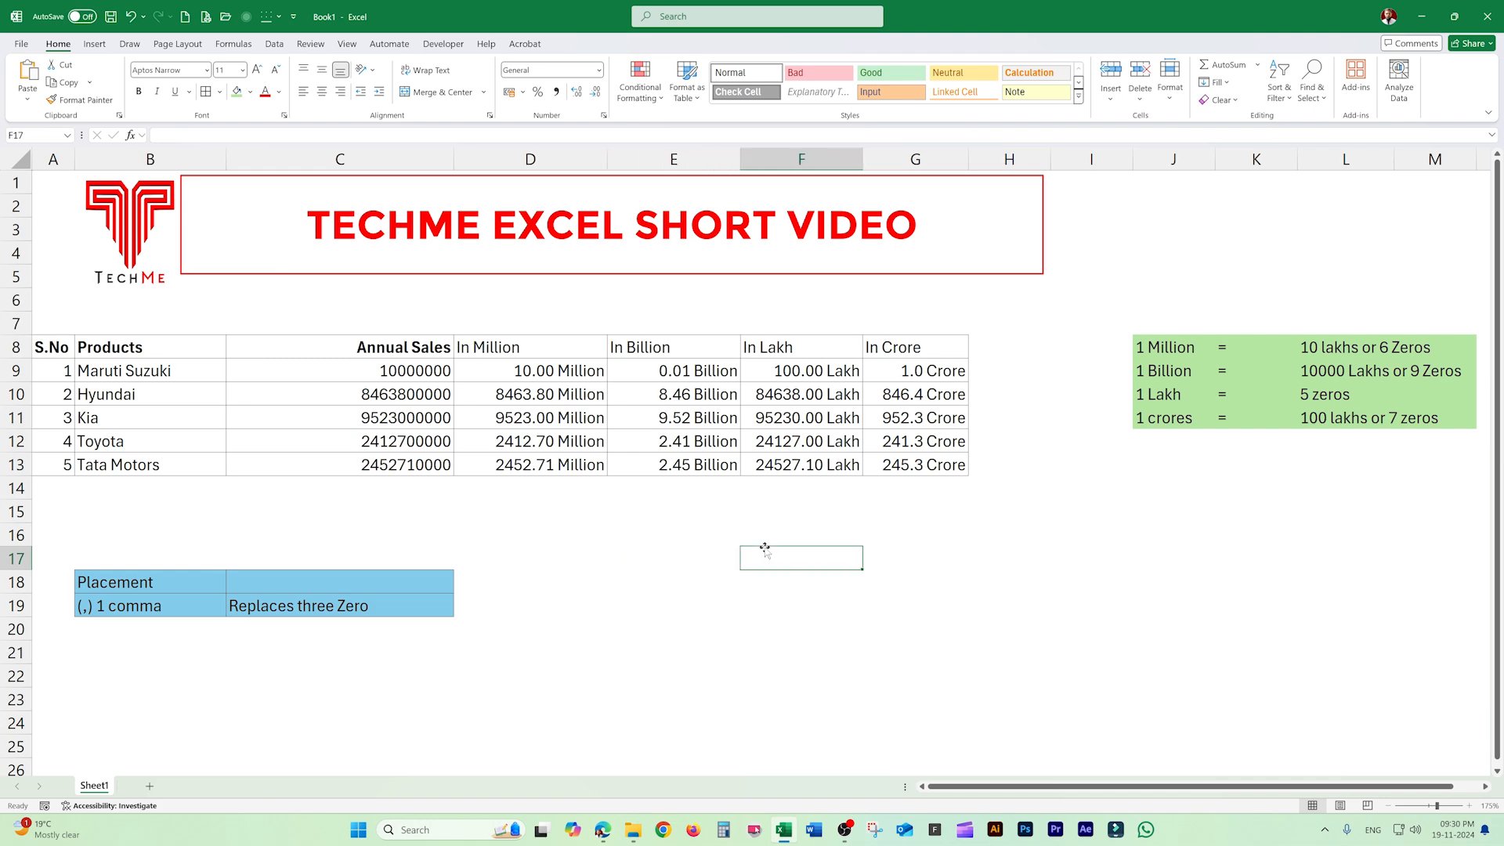
text(Lakh)
key(Tab)
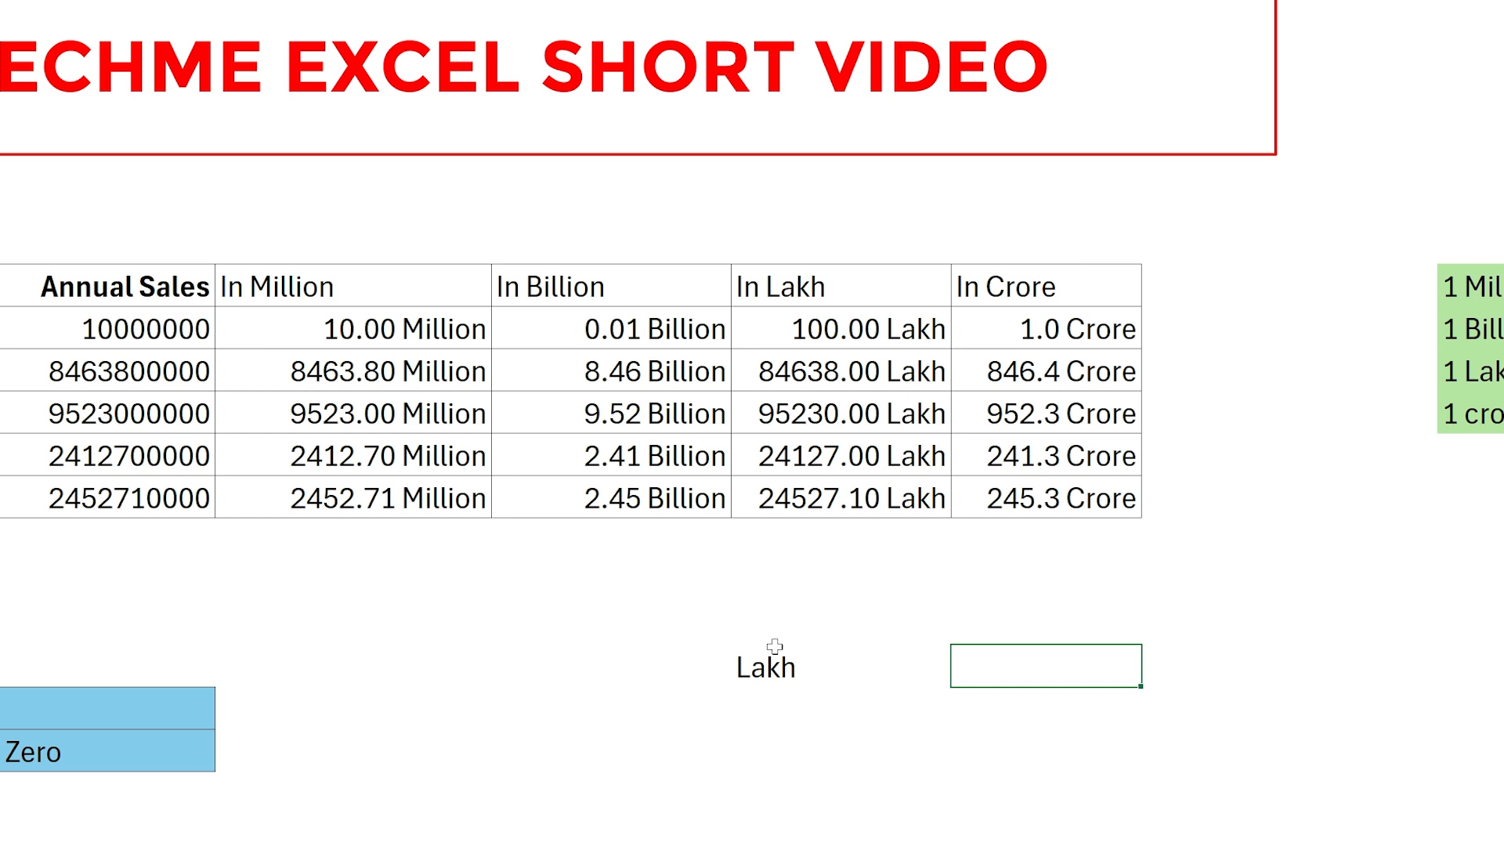
text(0\.)
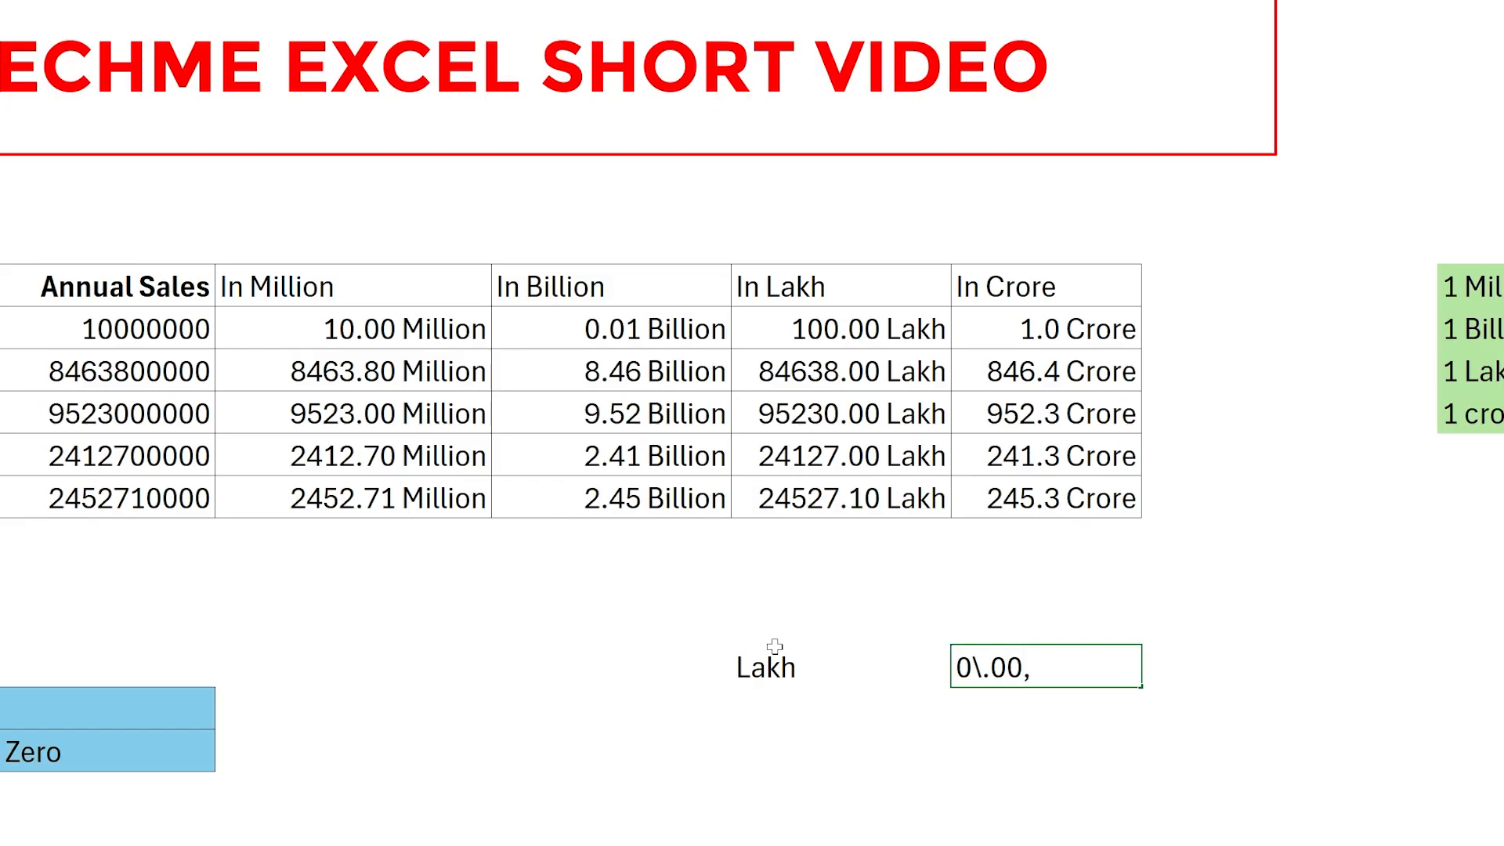
text("Lakh")
key(Return)
- Enter the label Crore in F18, beneath the Lakh label
text(Crore)
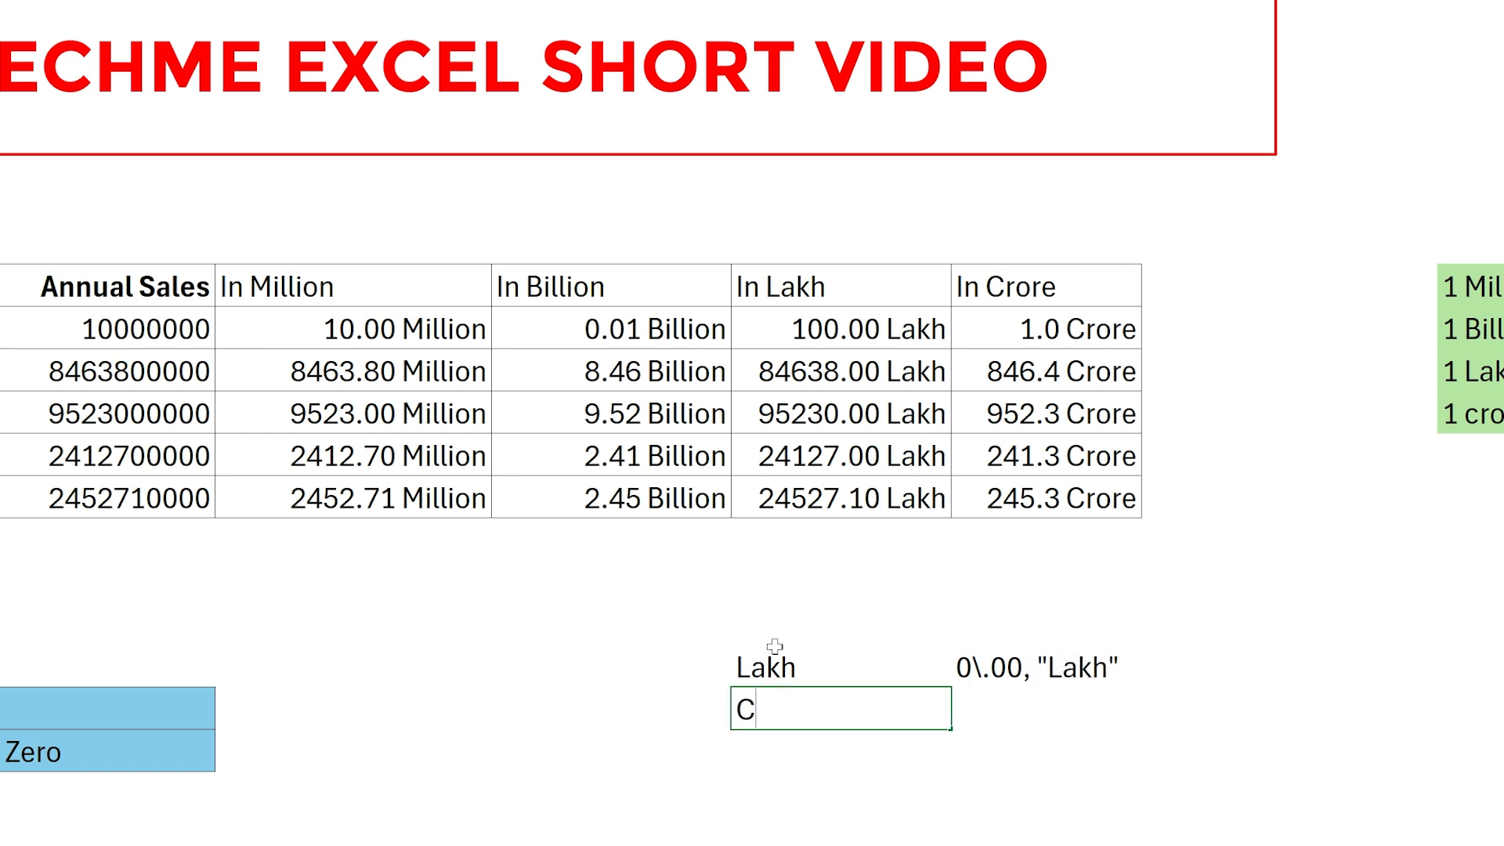